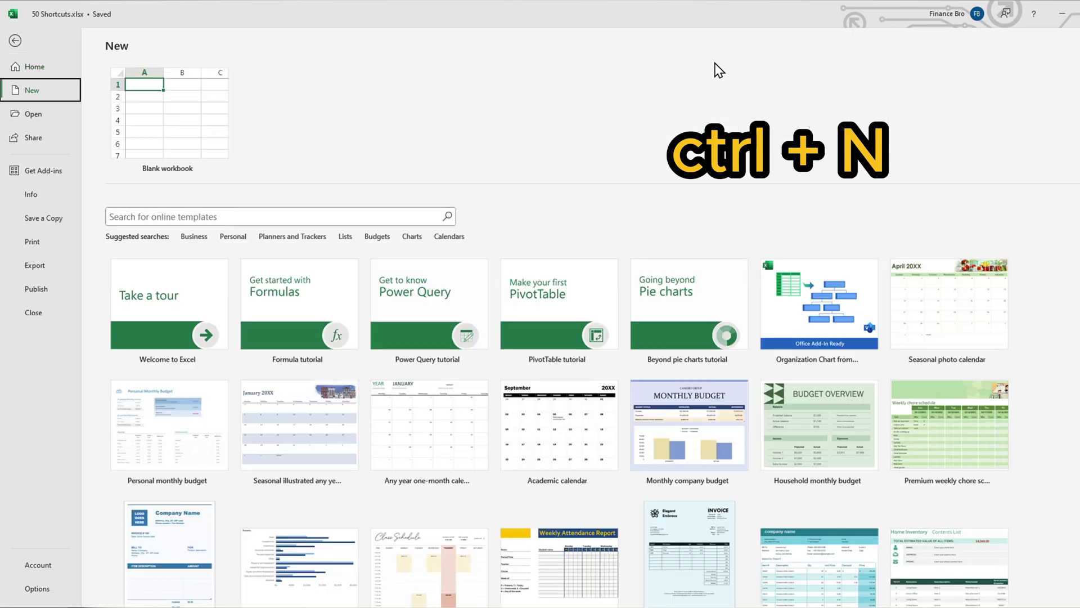
- Browse the new-workbook templates, then view the recent workbooks available to open
{"action": "key", "text": "Tab"}
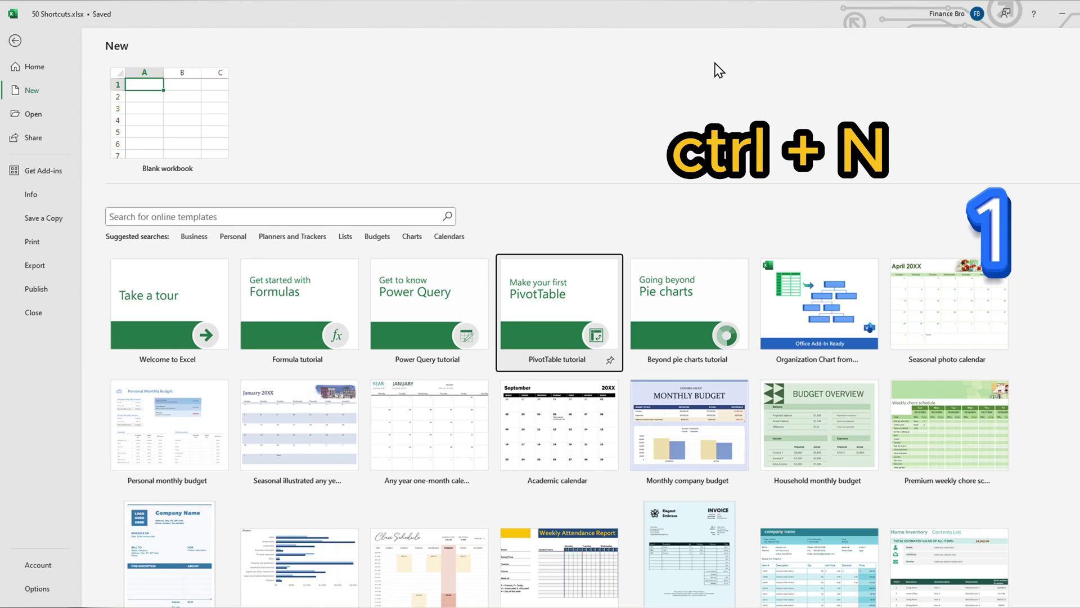
{"action": "key", "text": "shift+Tab"}
{"action": "key", "text": "shift+Tab"}
{"action": "key", "text": "shift+Tab"}
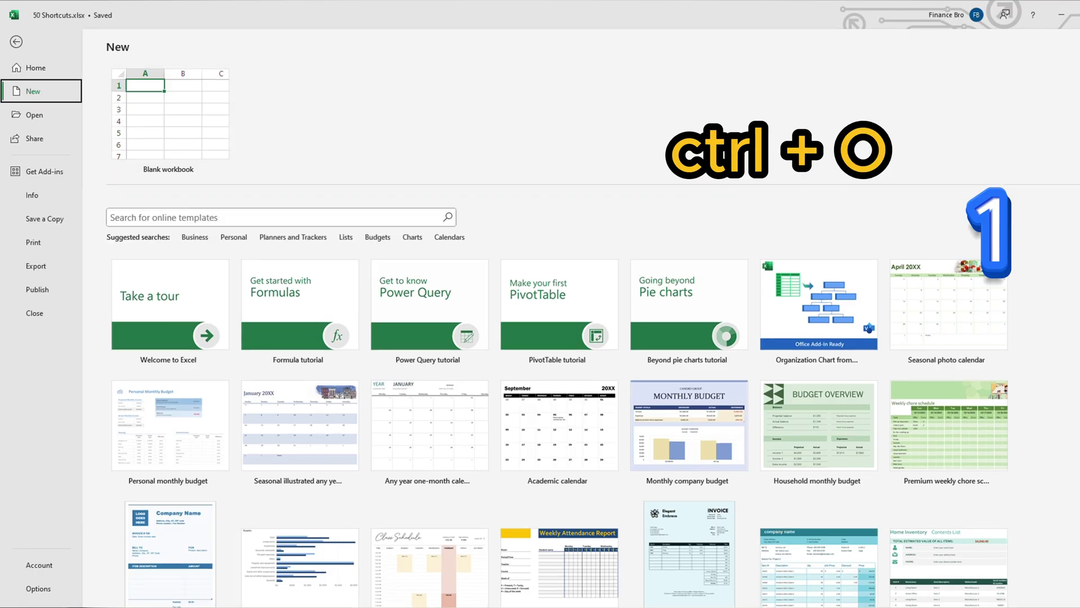
{"action": "key", "text": "ctrl+o"}
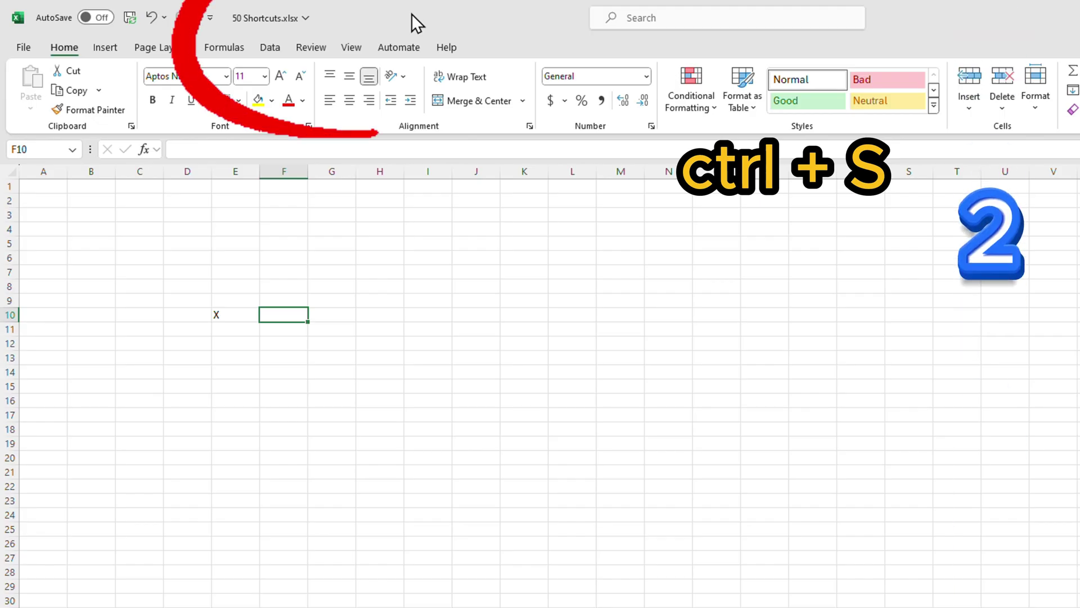
- Save the 50 Shortcuts workbook, check its print preview, and close it
{"action": "key", "text": "ctrl+s"}
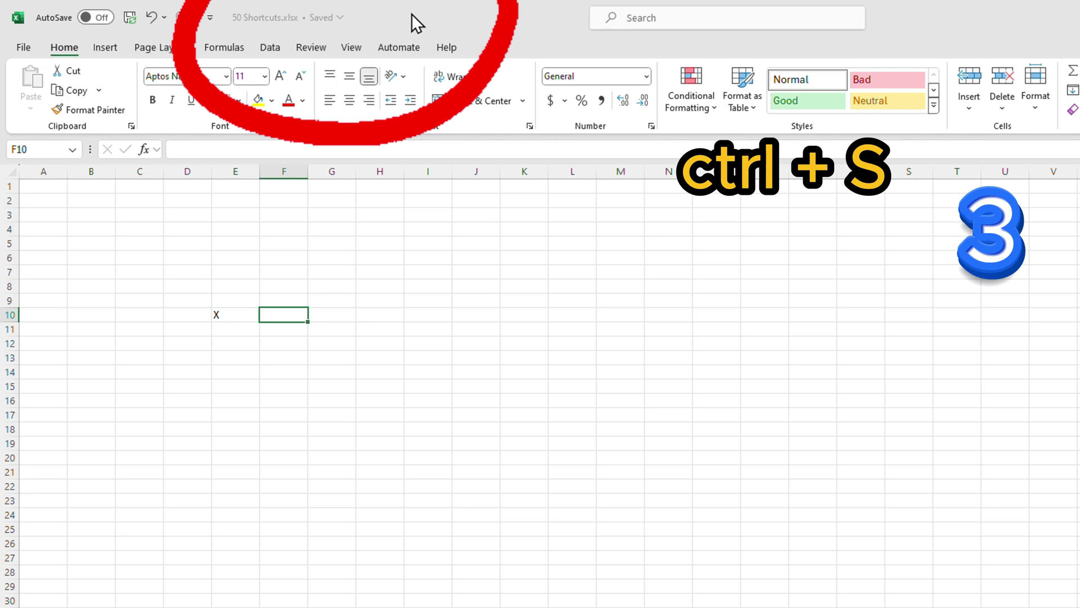
{"action": "key", "text": "ctrl+p"}
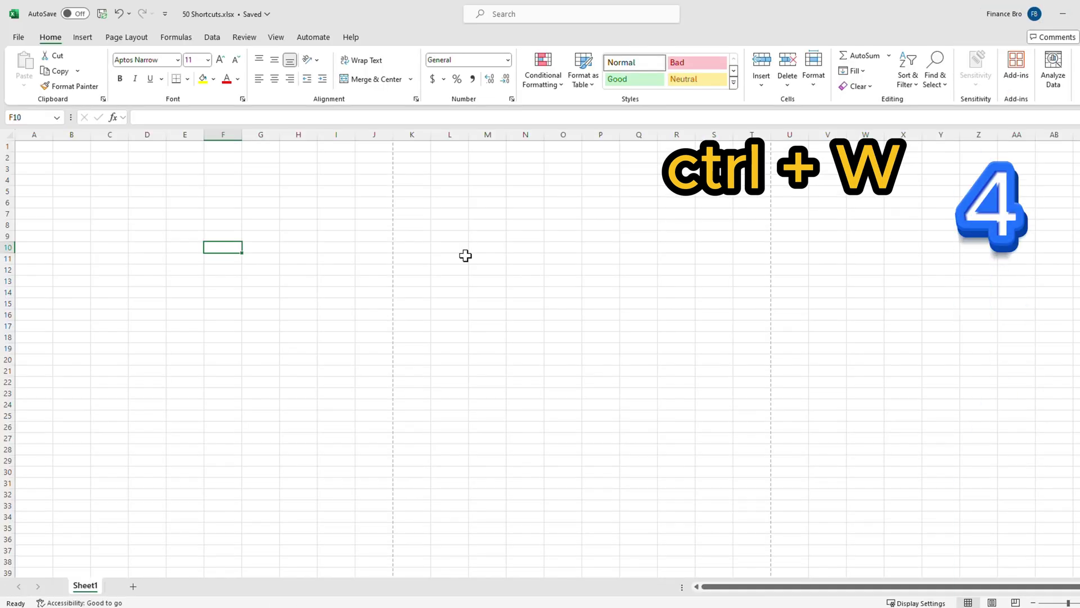
{"action": "key", "text": "ctrl+w"}
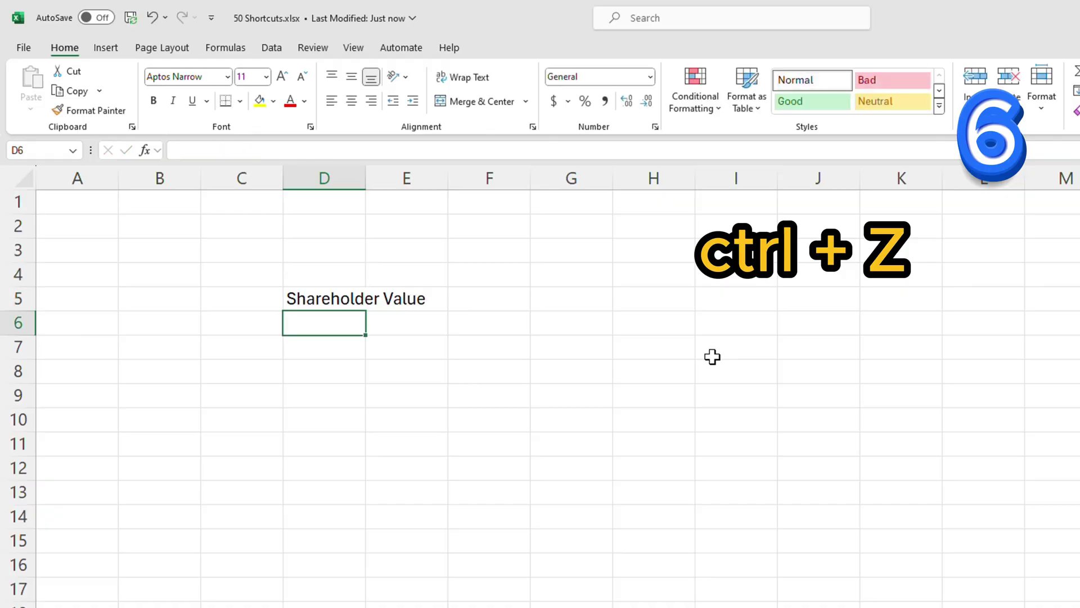
- Undo and redo the Shareholder Value entry, then move the word Cut from D5 to D7
{"action": "key", "text": "ctrl+z"}
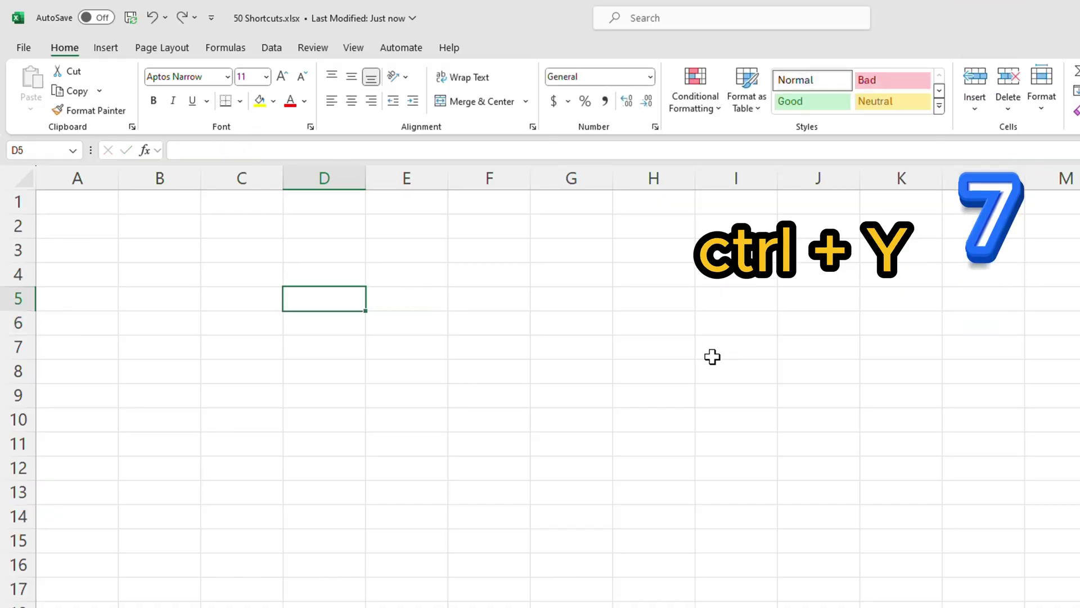
{"action": "key", "text": "ctrl+y"}
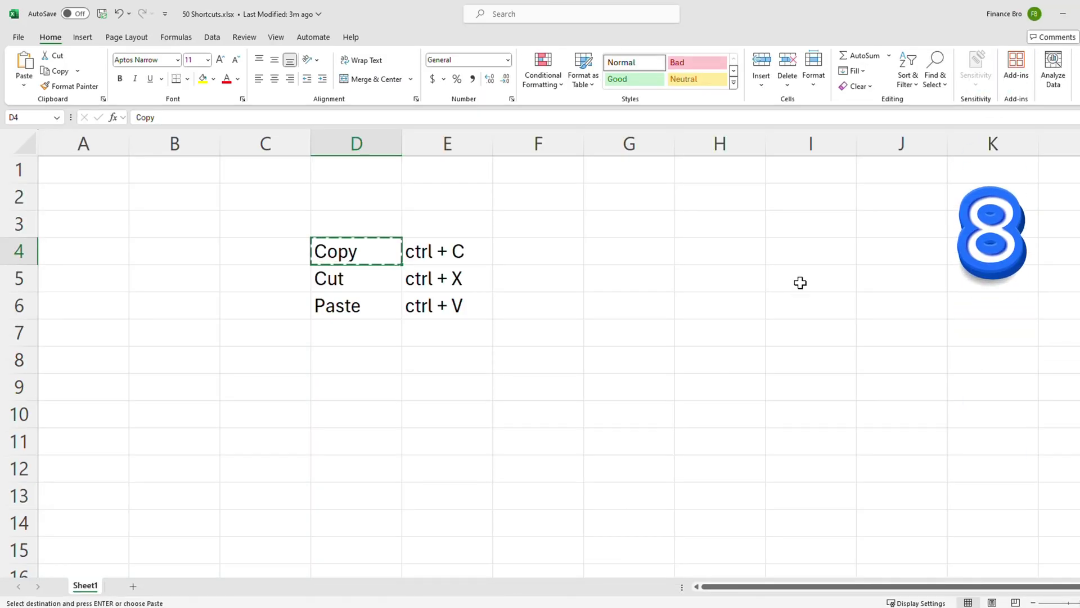
{"action": "key", "text": "Down"}
{"action": "key", "text": "ctrl+x"}
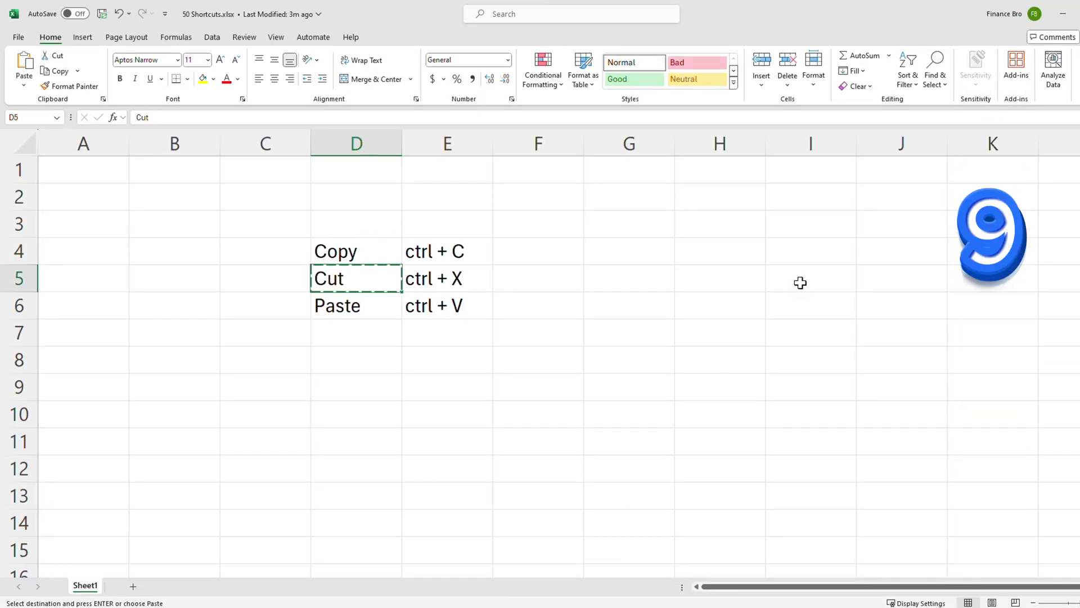
{"action": "key", "text": "Down"}
{"action": "key", "text": "Down"}
{"action": "key", "text": "ctrl+v"}
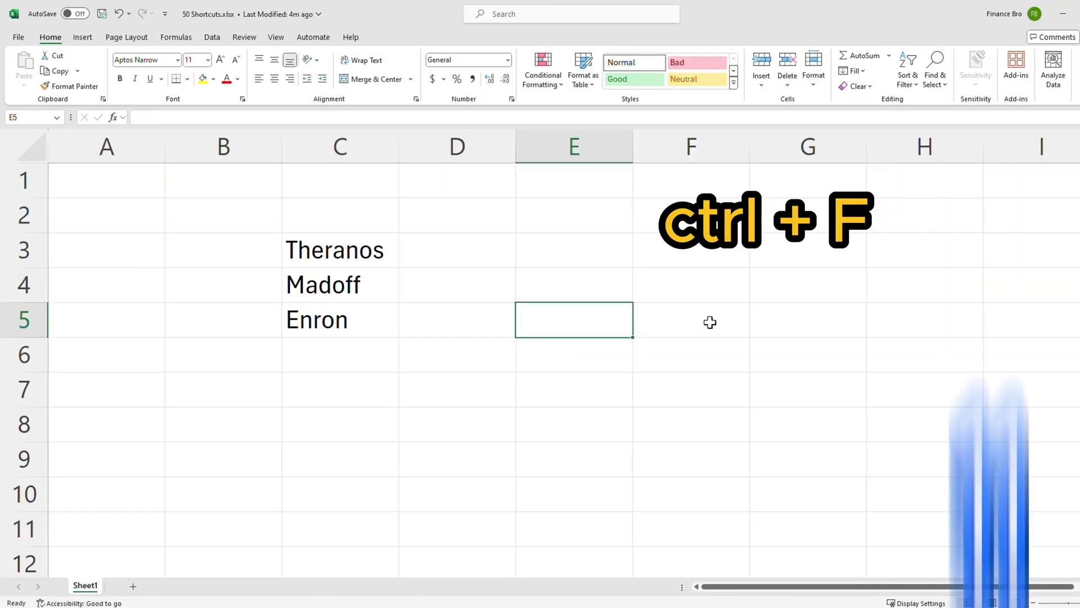
- Find Theranos and replace it in C3 with a person's name
{"action": "key", "text": "ctrl+f"}
{"action": "type", "text": "Theranos"}
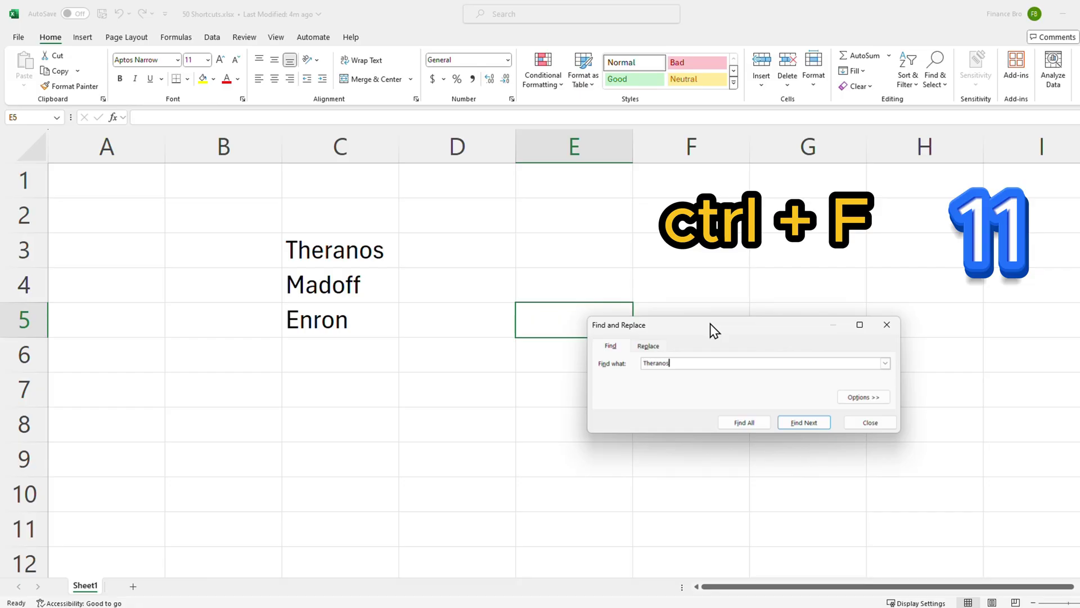
{"action": "key", "text": "Return"}
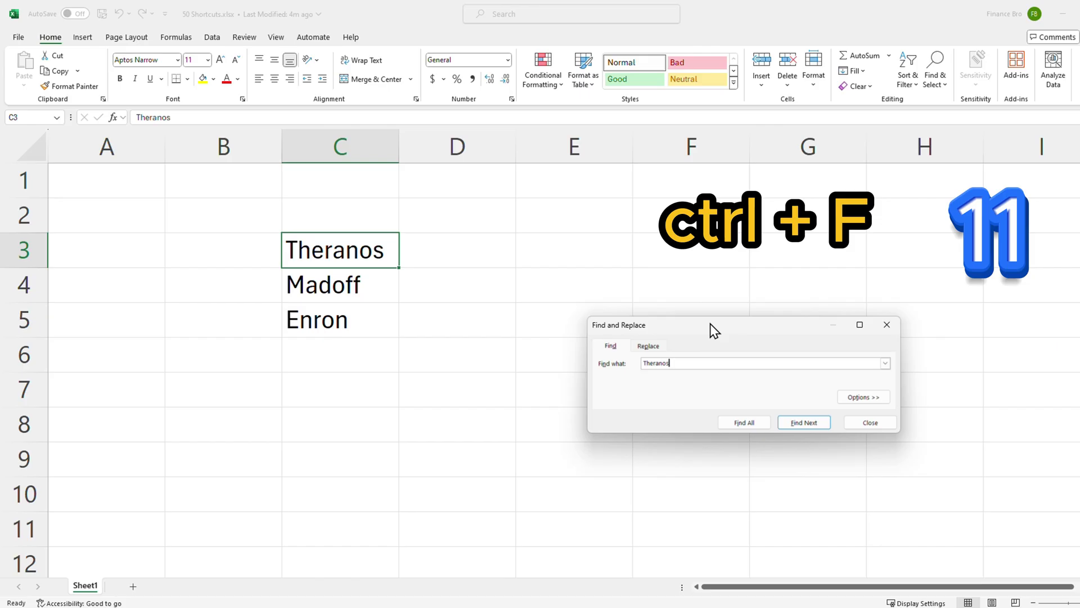
{"action": "type", "text": "Theranos"}
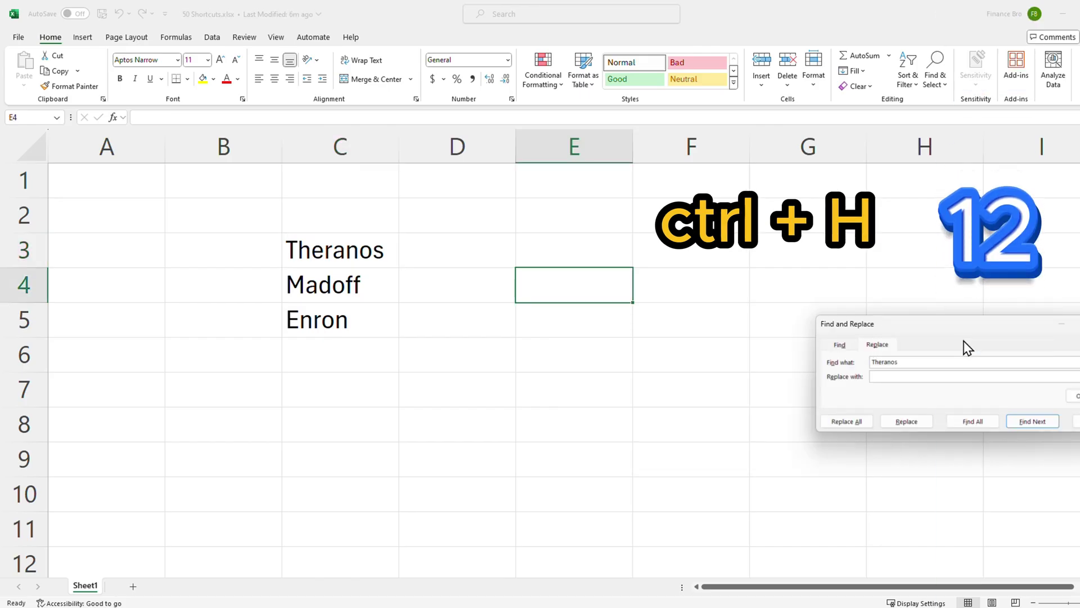
{"action": "key", "text": "Tab"}
{"action": "type", "text": "Jordan Belfort"}
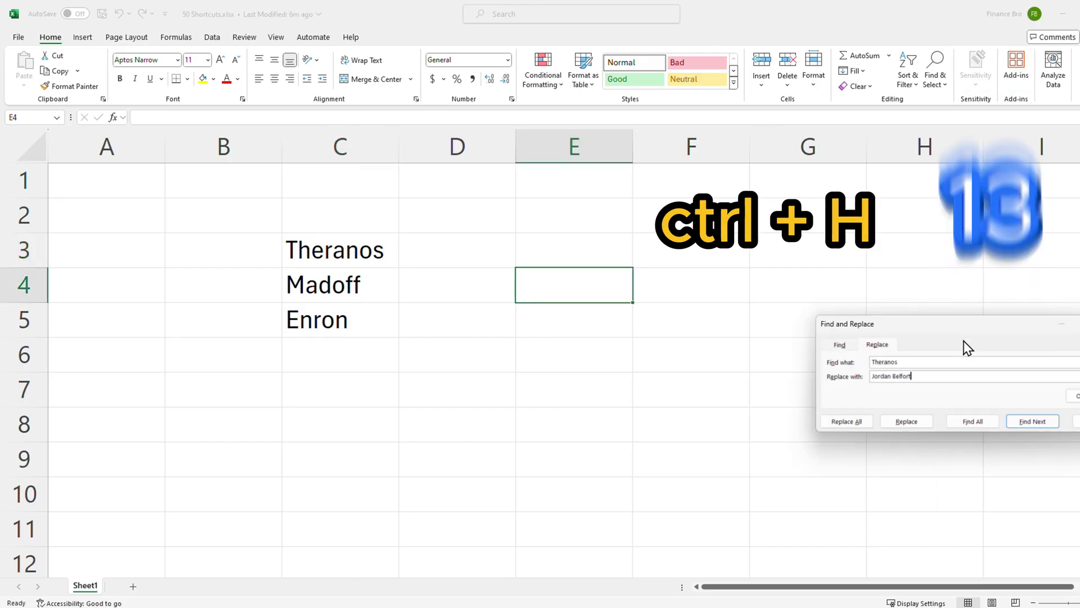
{"action": "key", "text": "Return"}
{"action": "key", "text": "Tab"}
{"action": "key", "text": "Tab"}
{"action": "key", "text": "Tab"}
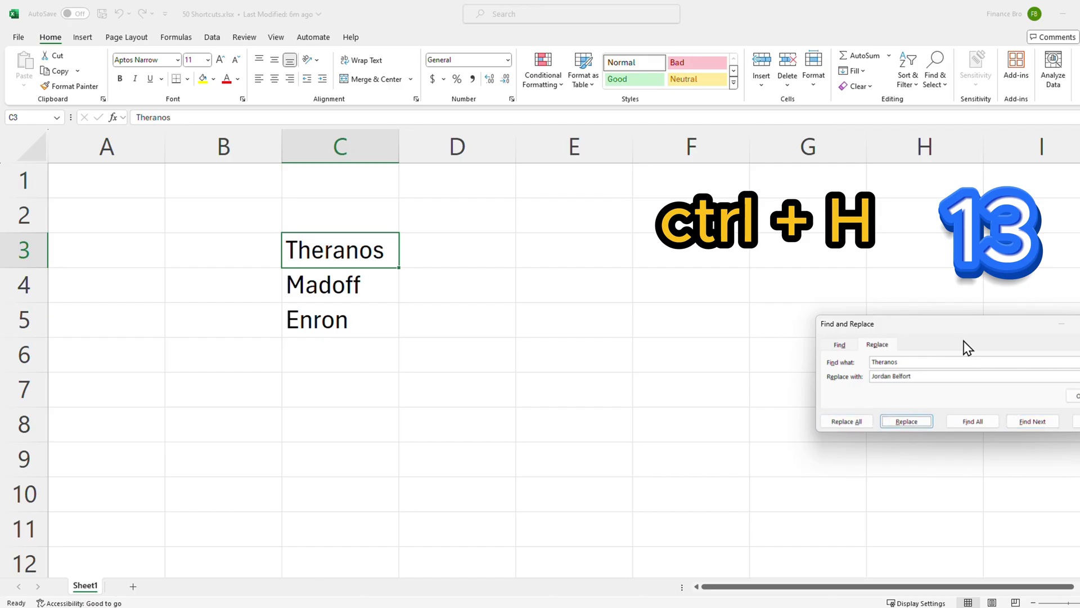
{"action": "key", "text": "Return"}
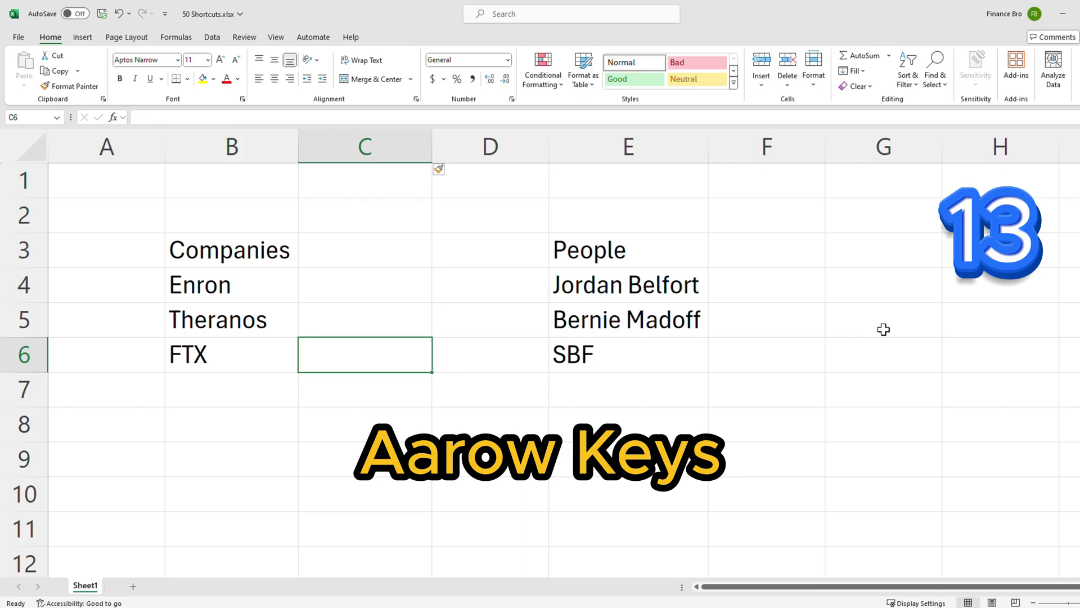
- Jump across the data with Ctrl+arrows, Home and Ctrl+Home, ending at A1
{"action": "key", "text": "Left"}
{"action": "key", "text": "ctrl+Right"}
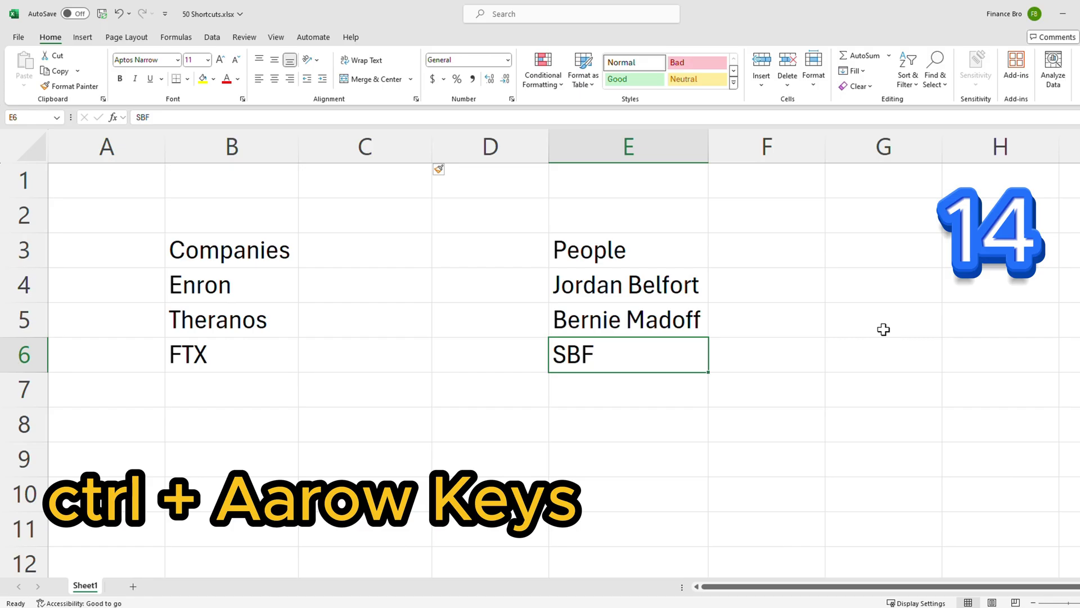
{"action": "key", "text": "ctrl+Left"}
{"action": "key", "text": "ctrl+Right"}
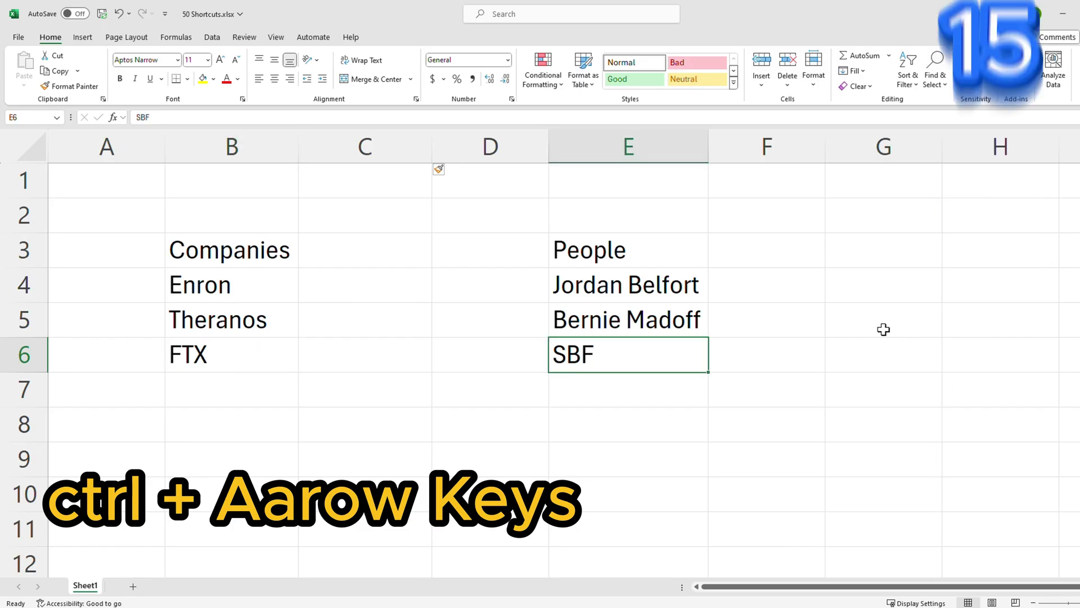
{"action": "key", "text": "Down"}
{"action": "key", "text": "Down"}
{"action": "key", "text": "Down"}
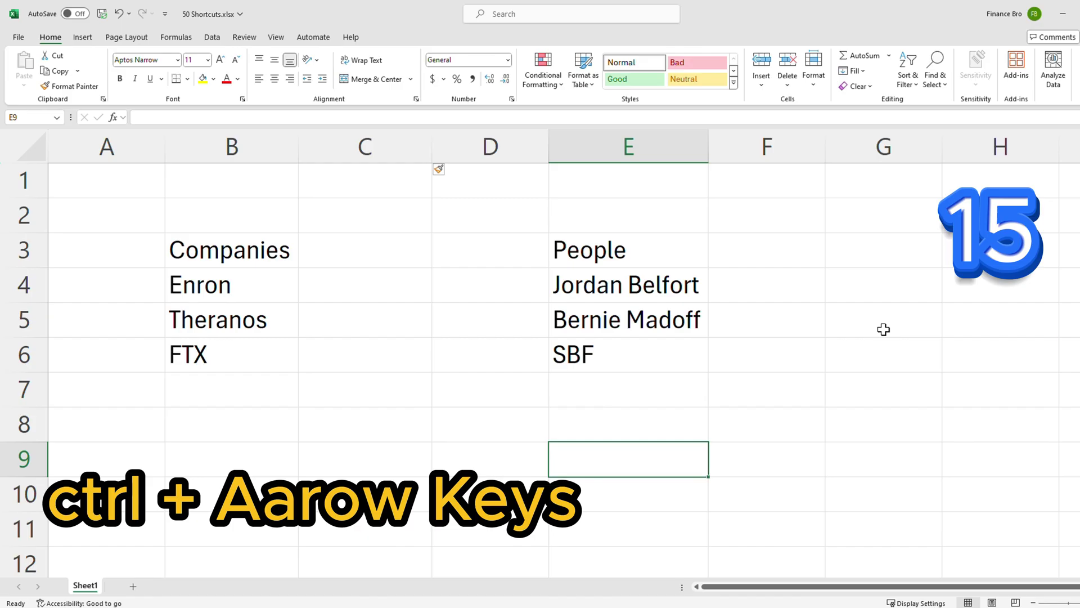
{"action": "key", "text": "ctrl+Up"}
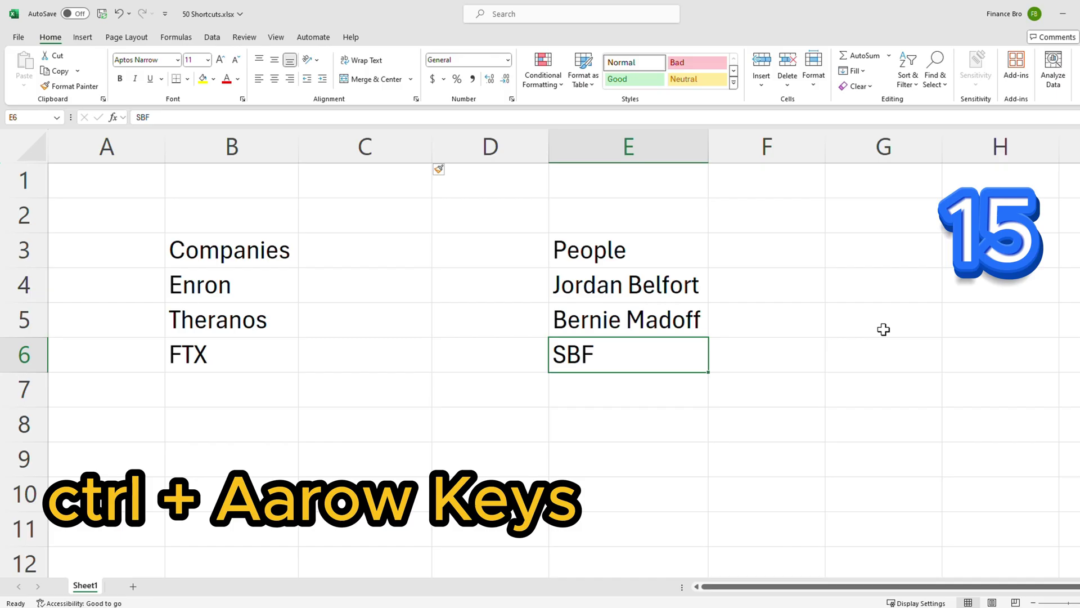
{"action": "key", "text": "ctrl+Up"}
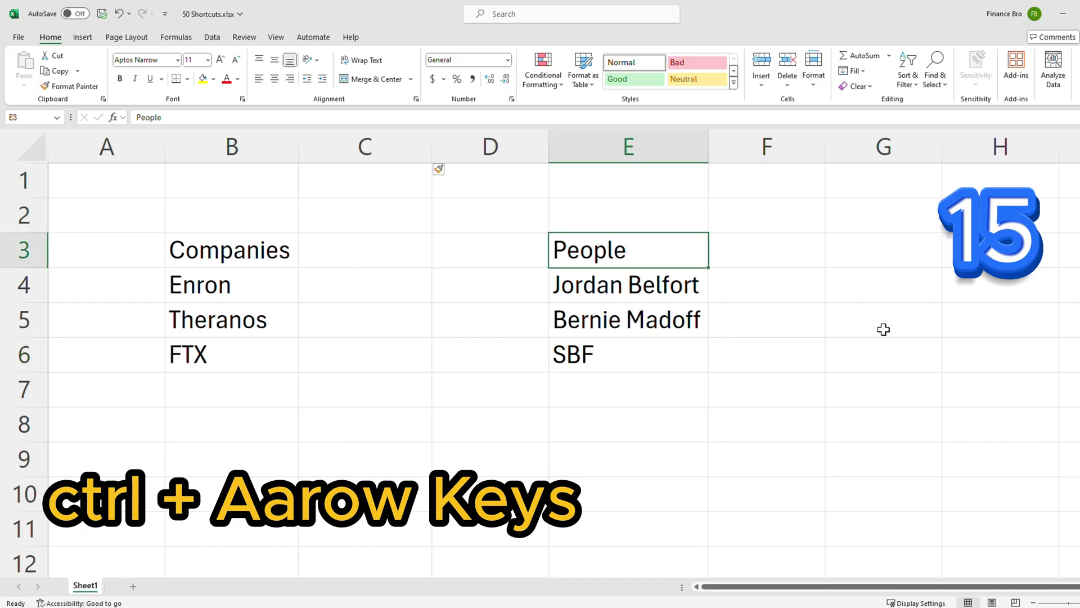
{"action": "key", "text": "ctrl+Up"}
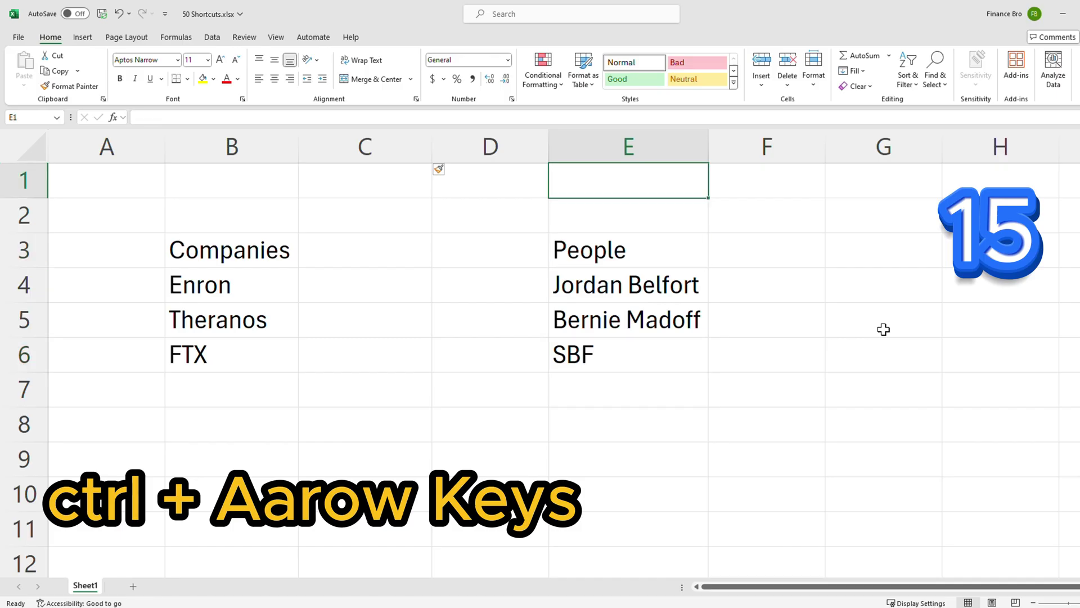
{"action": "key", "text": "Left"}
{"action": "key", "text": "Down"}
{"action": "key", "text": "Down"}
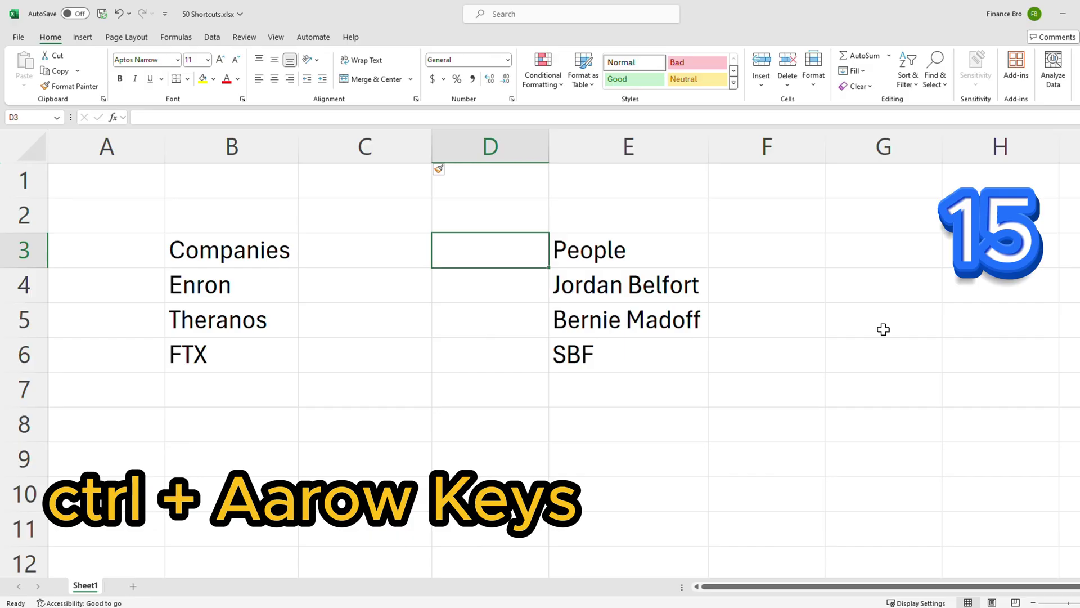
{"action": "key", "text": "ctrl+Down"}
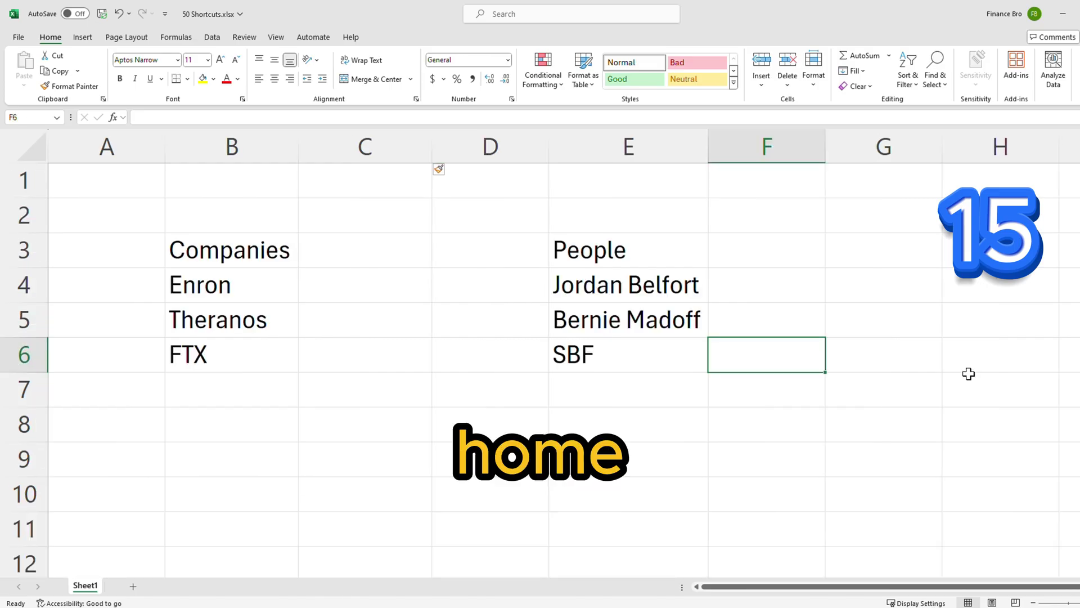
{"action": "key", "text": "Home"}
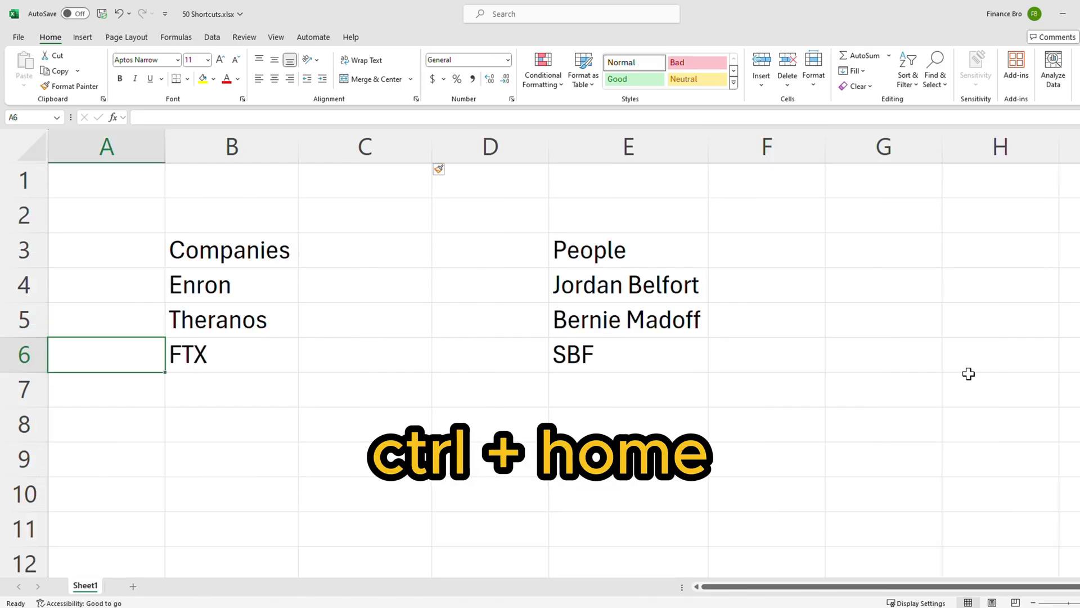
{"action": "key", "text": "ctrl+Home"}
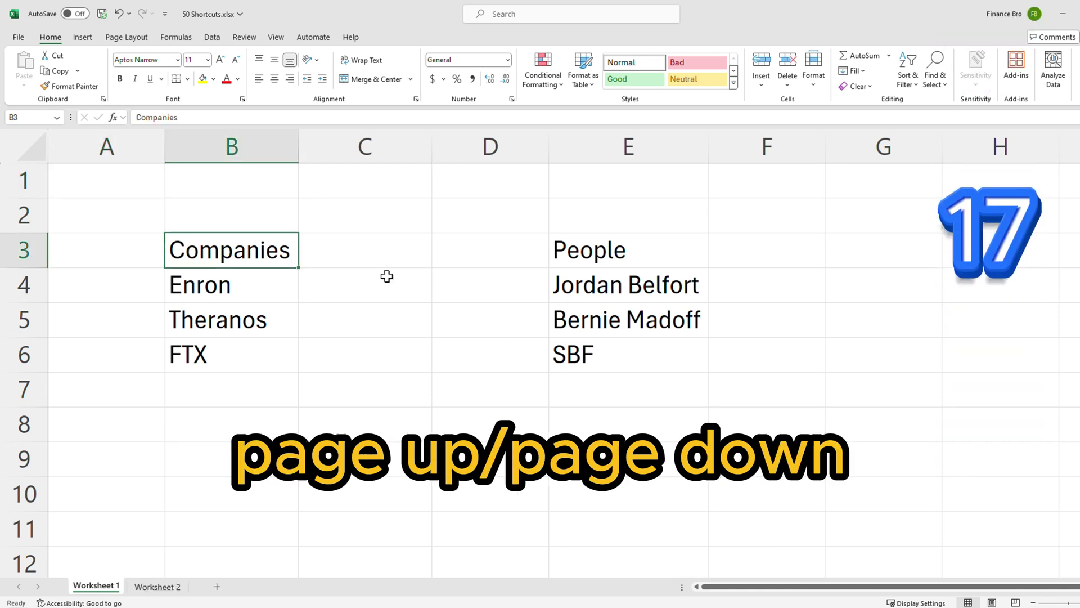
- Scroll the sheet a screen down, up, right and left with Page Down/Up and Alt variants
{"action": "key", "text": "Page_Down"}
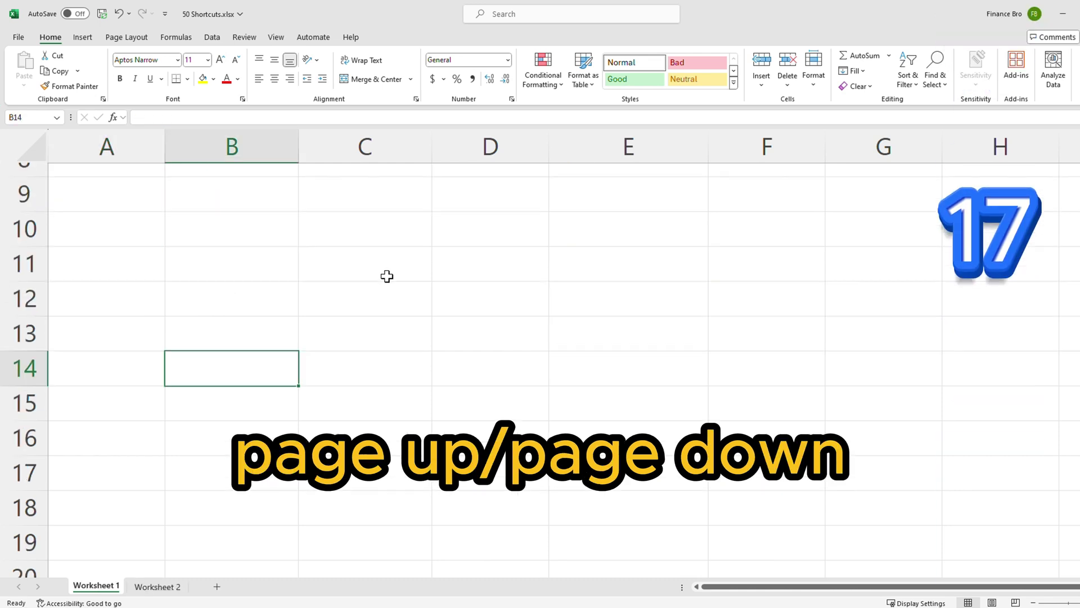
{"action": "key", "text": "Page_Up"}
{"action": "key", "text": "Page_Down"}
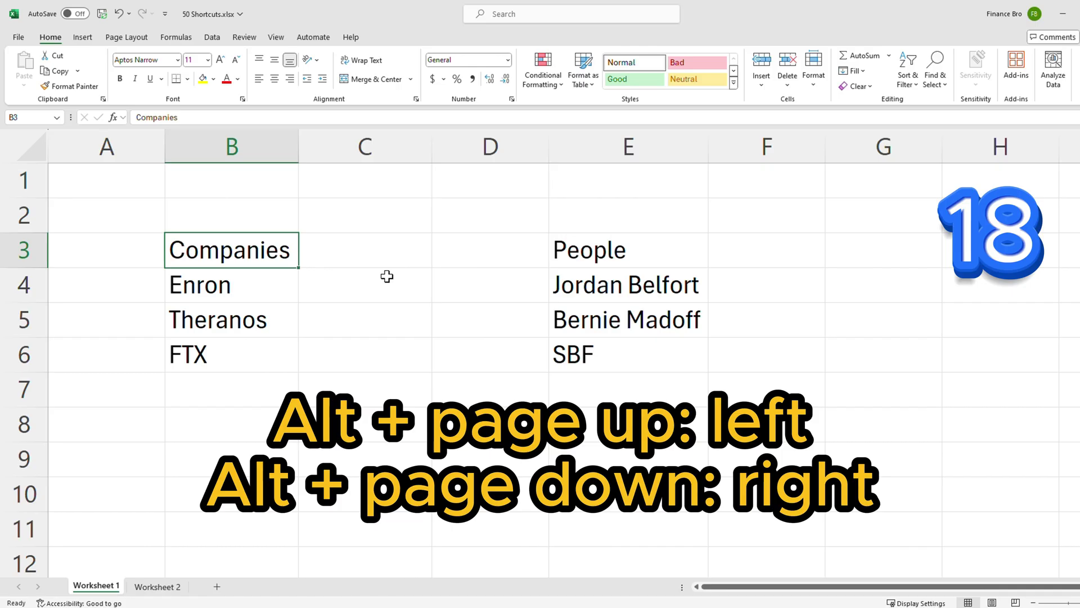
{"action": "key", "text": "alt+Page_Down"}
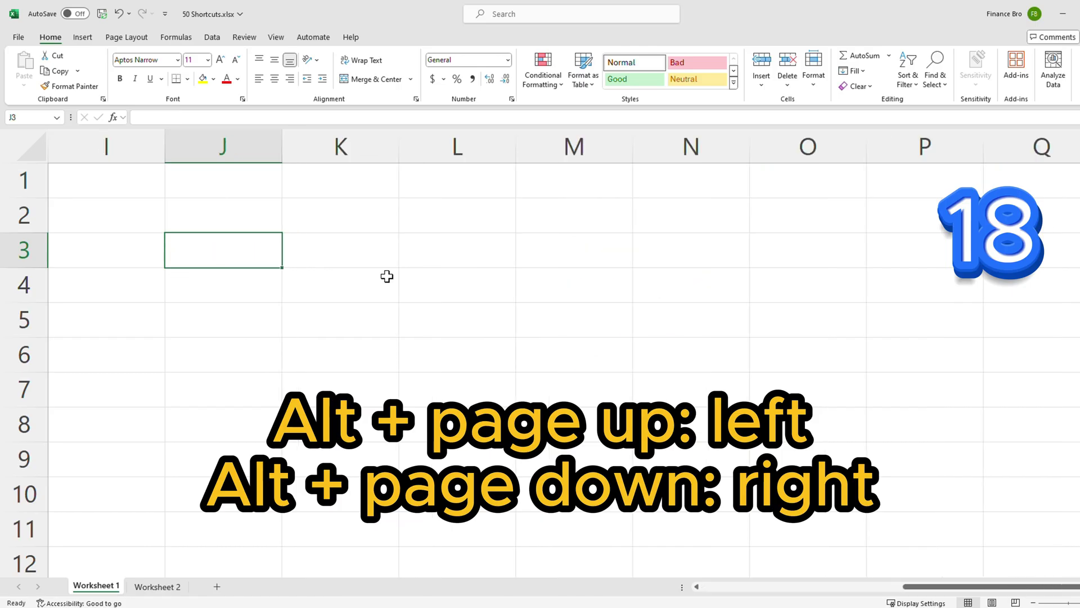
{"action": "key", "text": "alt+Page_Up"}
{"action": "key", "text": "alt+Page_Down"}
{"action": "key", "text": "alt+Page_Up"}
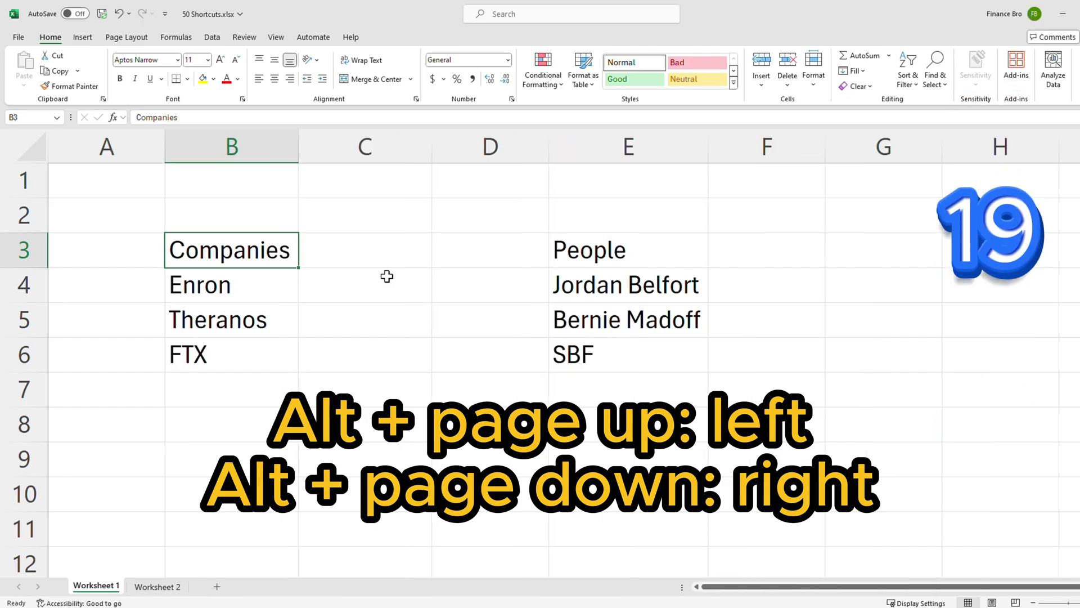
- Switch between Worksheet 1 and Worksheet 2, then between the two open workbooks
{"action": "key", "text": "ctrl+Page_Down"}
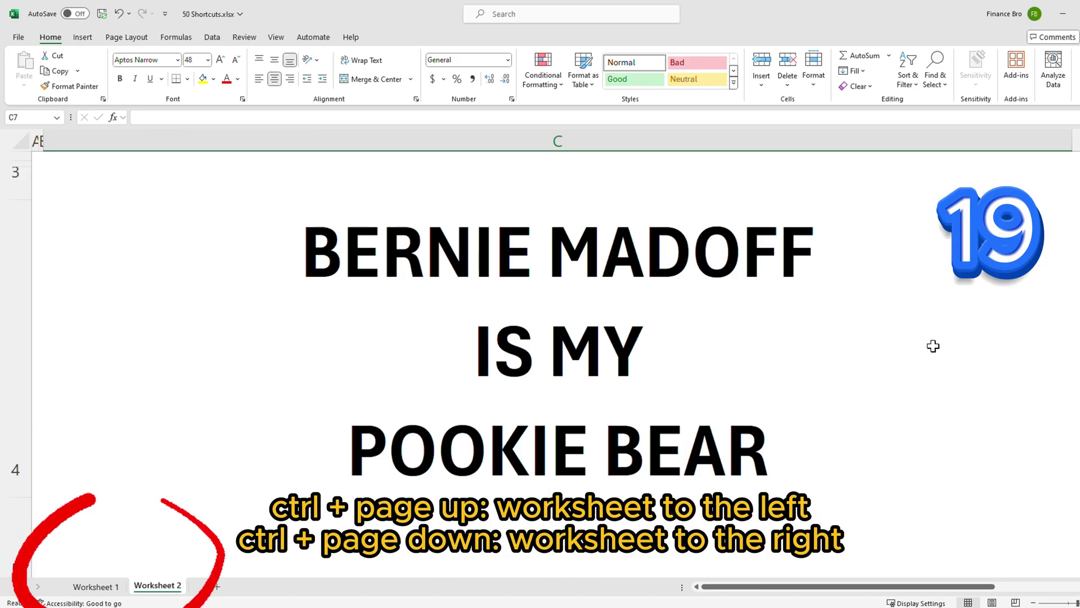
{"action": "key", "text": "ctrl+Page_Up"}
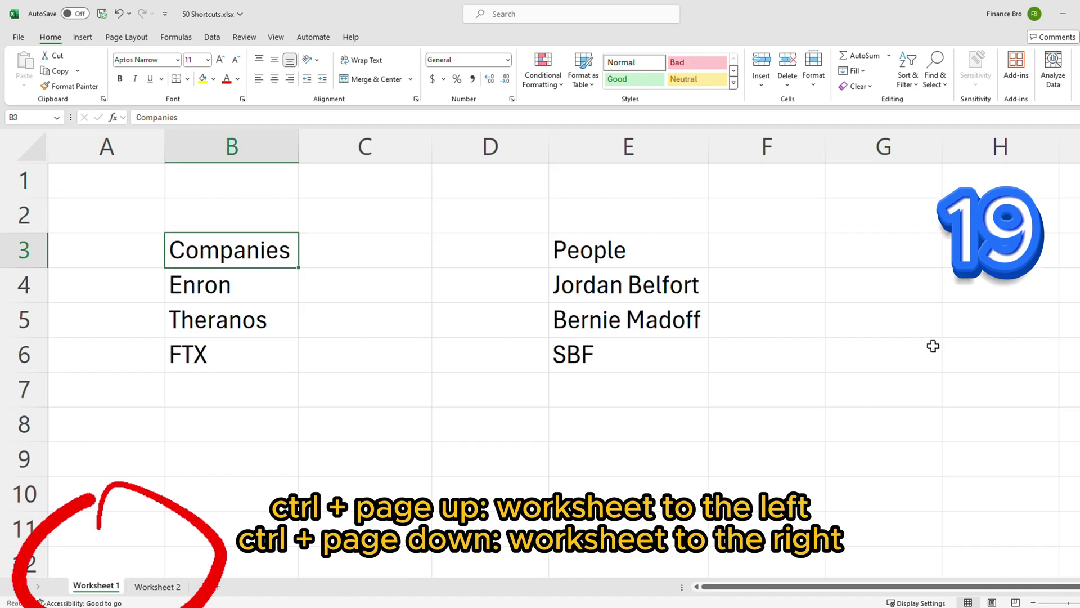
{"action": "key", "text": "ctrl+Page_Down"}
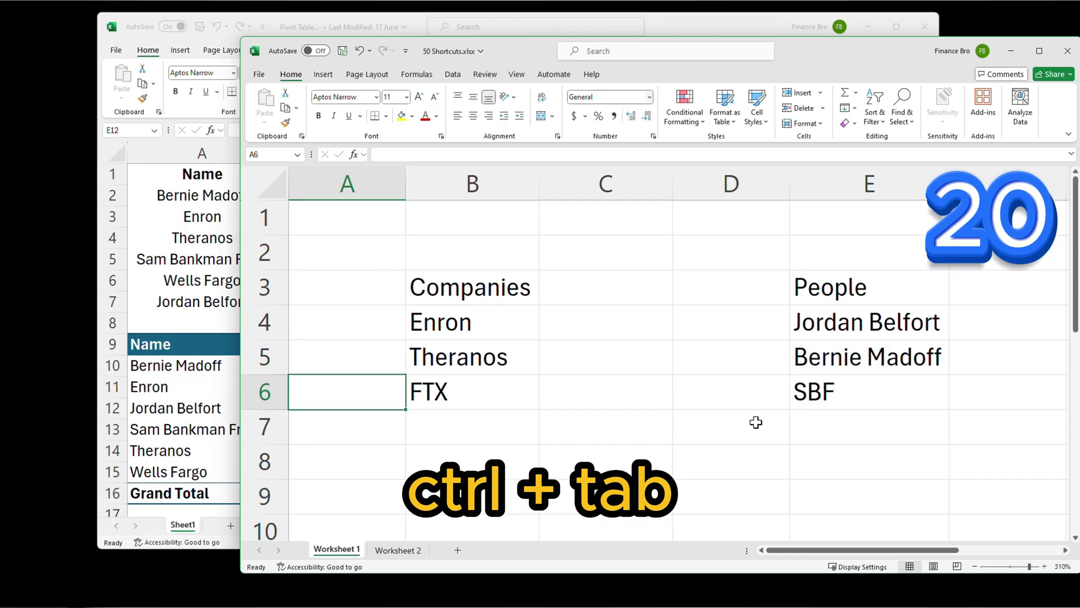
{"action": "key", "text": "ctrl+Tab"}
{"action": "key", "text": "ctrl+Tab"}
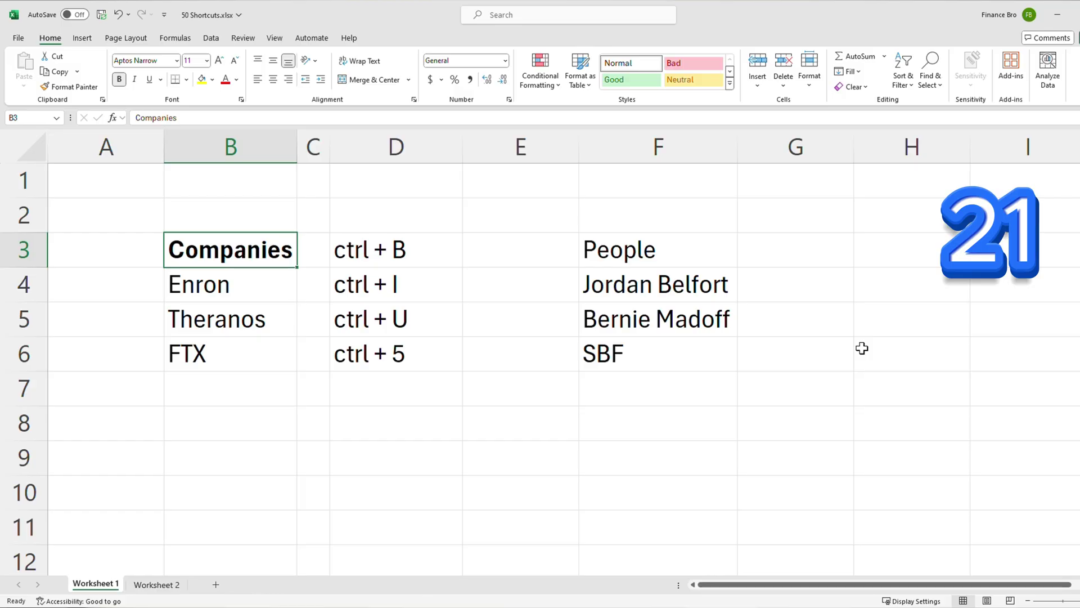
- Make Enron in B4 italic and underline Theranos in B5
{"action": "key", "text": "Down"}
{"action": "key", "text": "ctrl+i"}
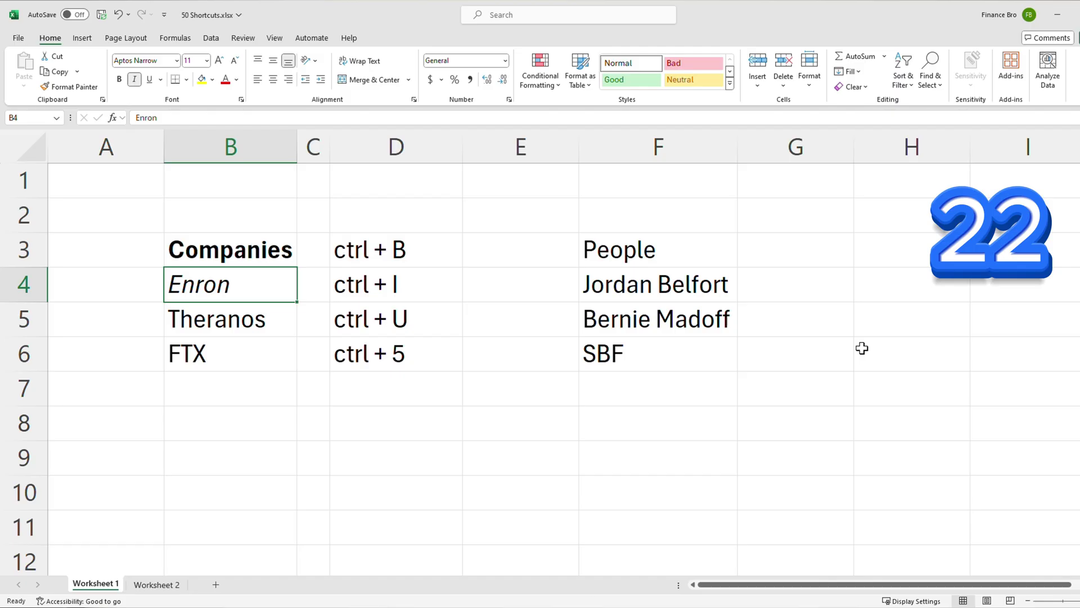
{"action": "key", "text": "Down"}
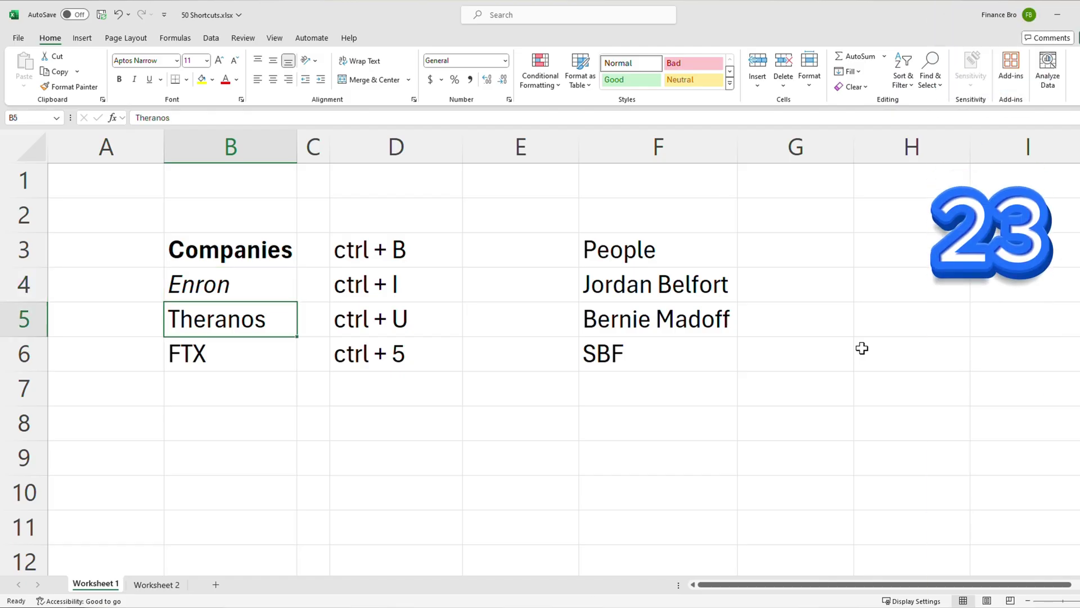
{"action": "key", "text": "ctrl+u"}
{"action": "key", "text": "Down"}
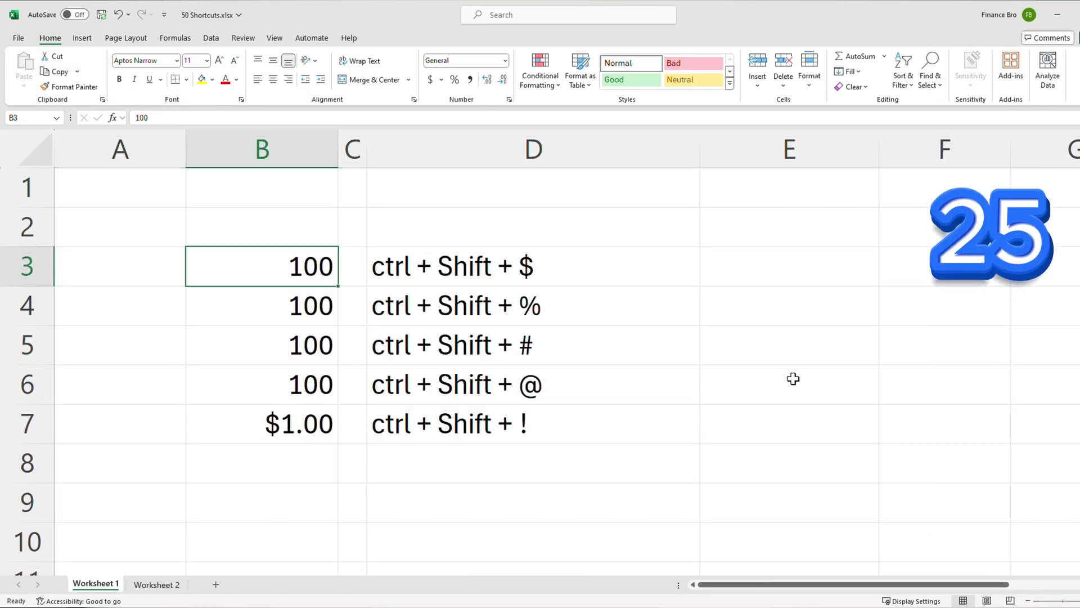
- Format B3–B7 as currency, percent, date, time and two-decimal number respectively
{"action": "key", "text": "ctrl+shift+4"}
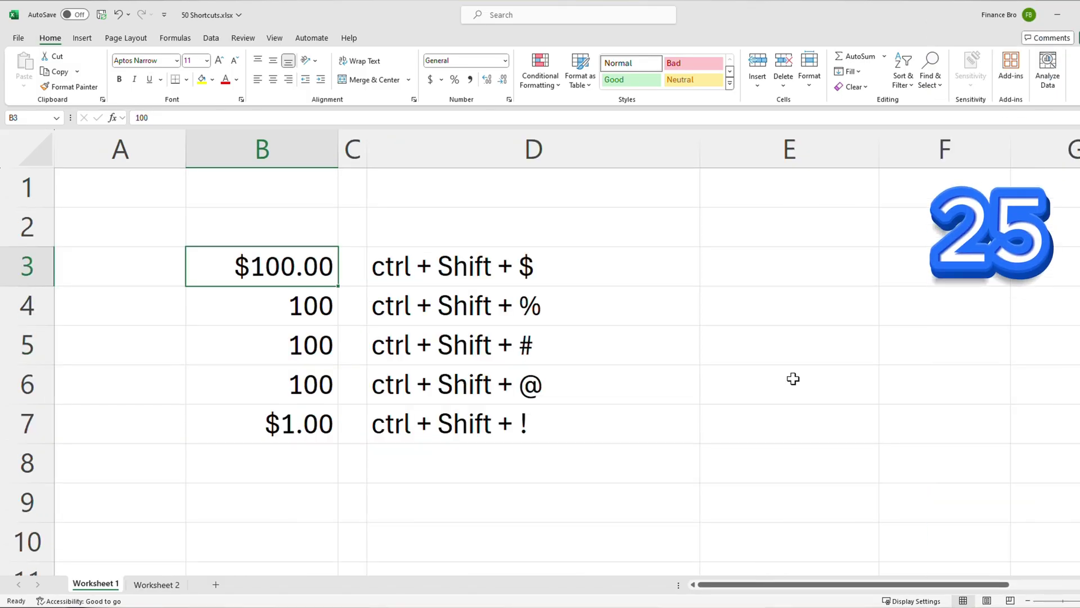
{"action": "key", "text": "Down"}
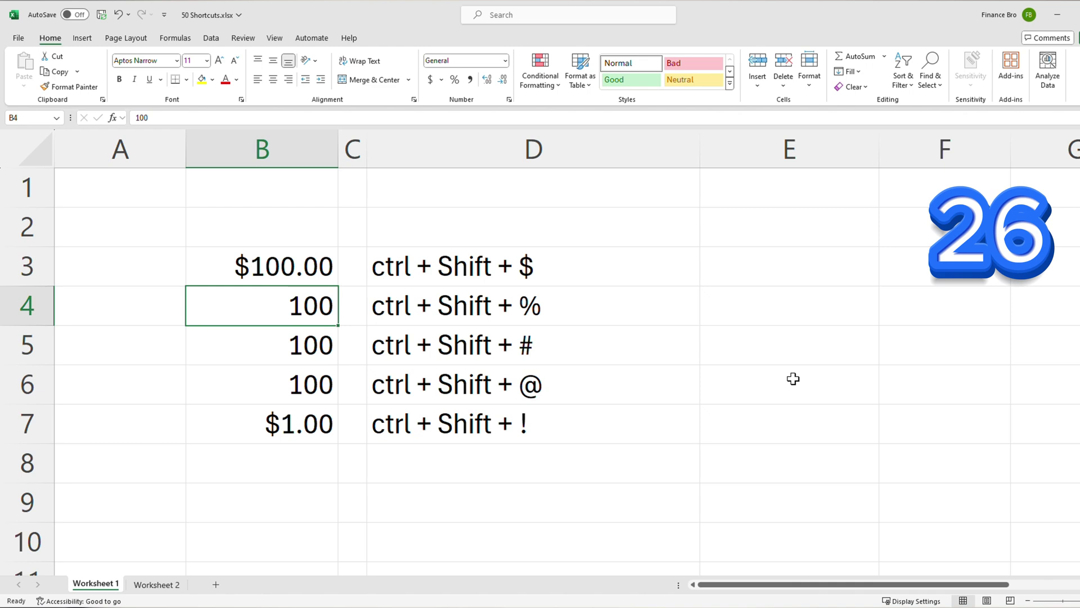
{"action": "key", "text": "ctrl+shift+5"}
{"action": "key", "text": "Down"}
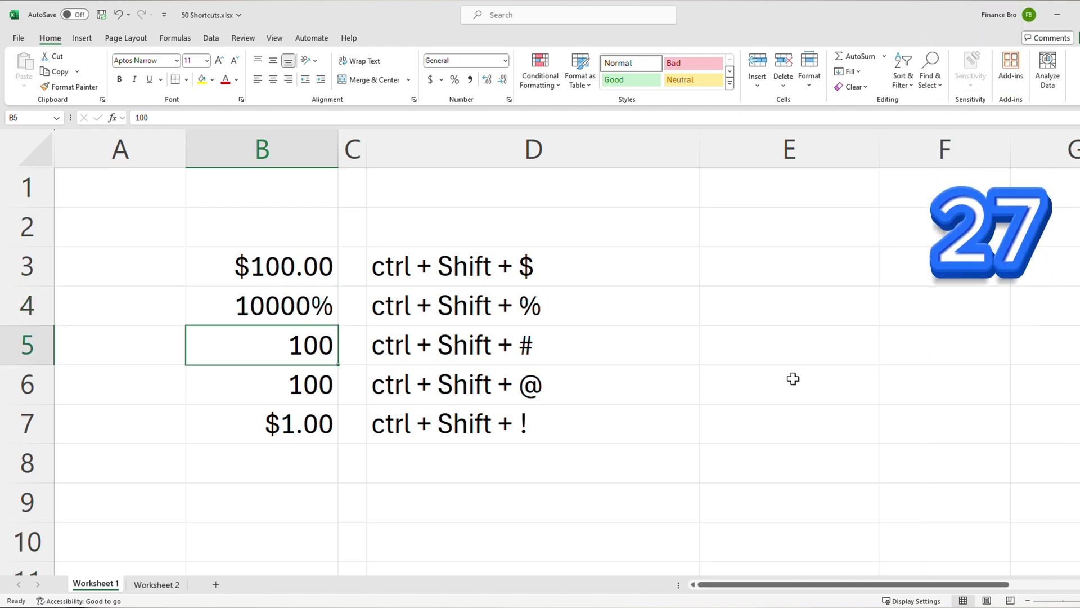
{"action": "key", "text": "ctrl+shift+3"}
{"action": "key", "text": "Down"}
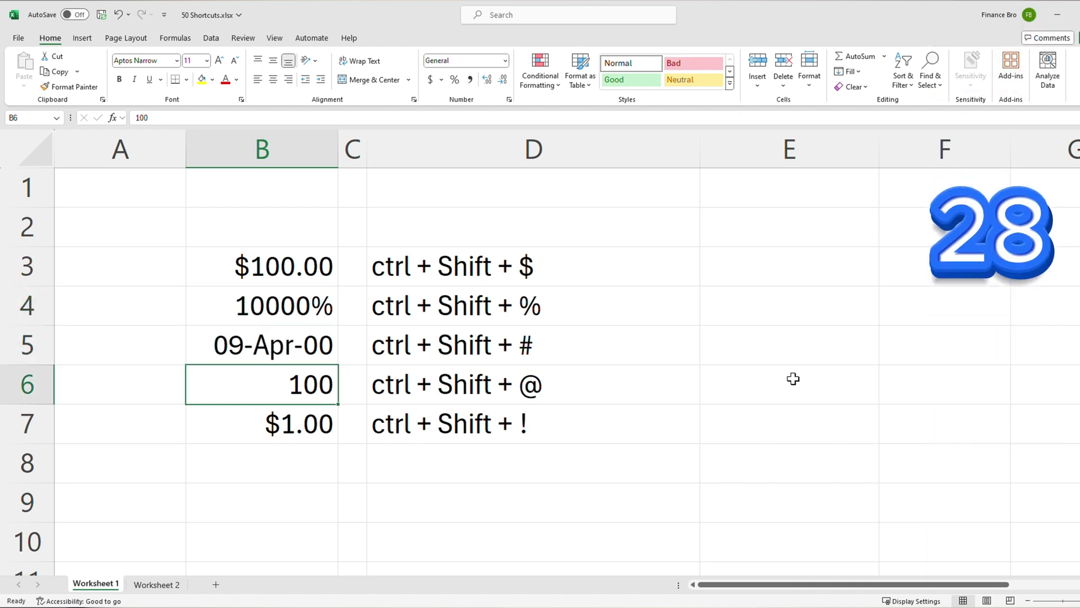
{"action": "key", "text": "ctrl+shift+2"}
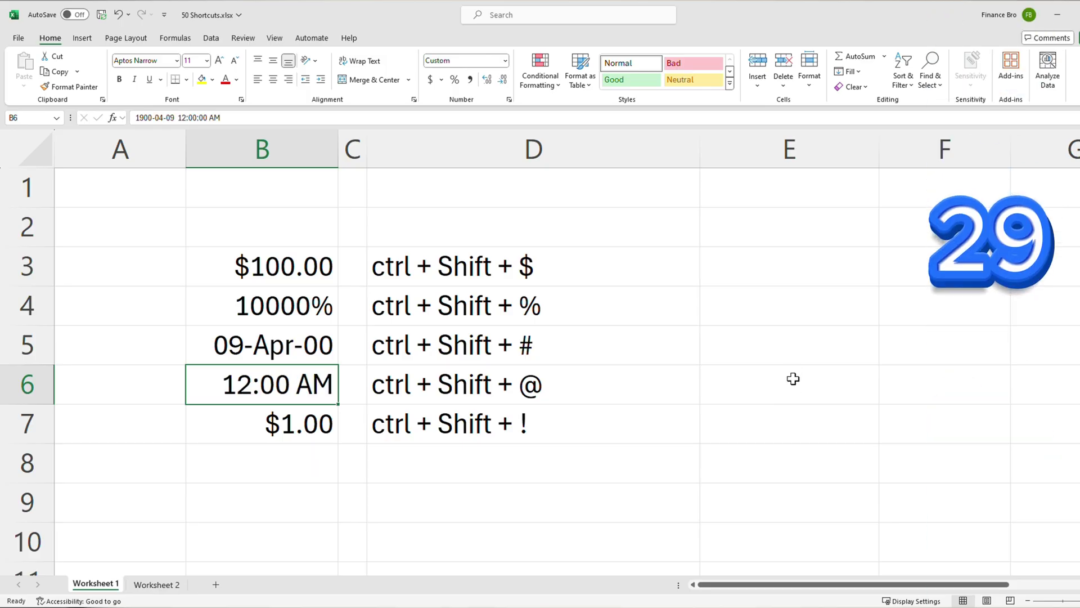
{"action": "key", "text": "Down"}
{"action": "key", "text": "ctrl+shift+1"}
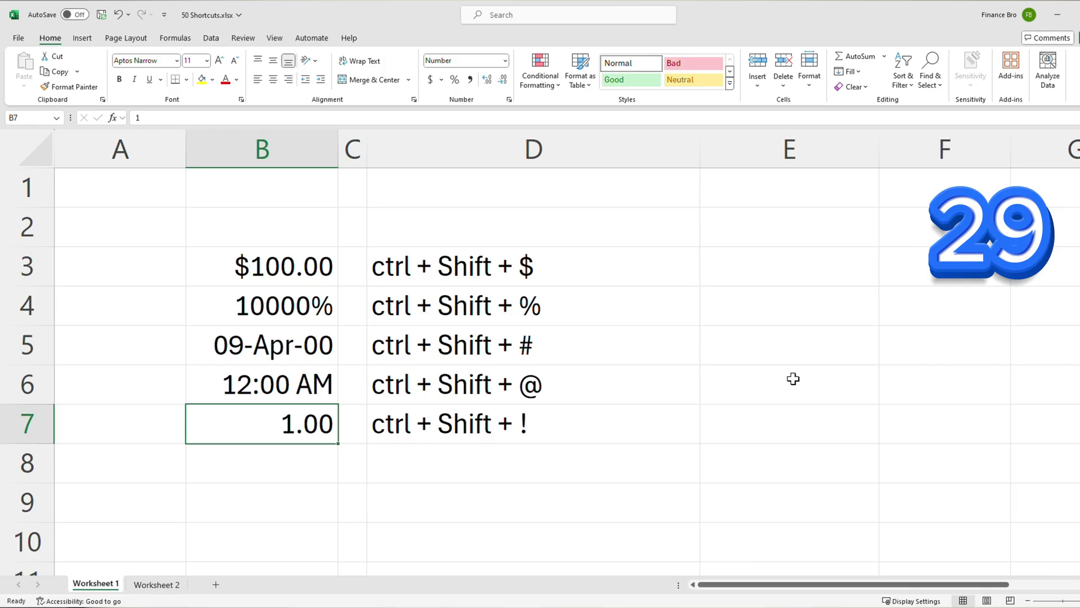
- Open Format Cells for B7, cycle through its tabs, and try the negative-number styles
{"action": "key", "text": "ctrl+1"}
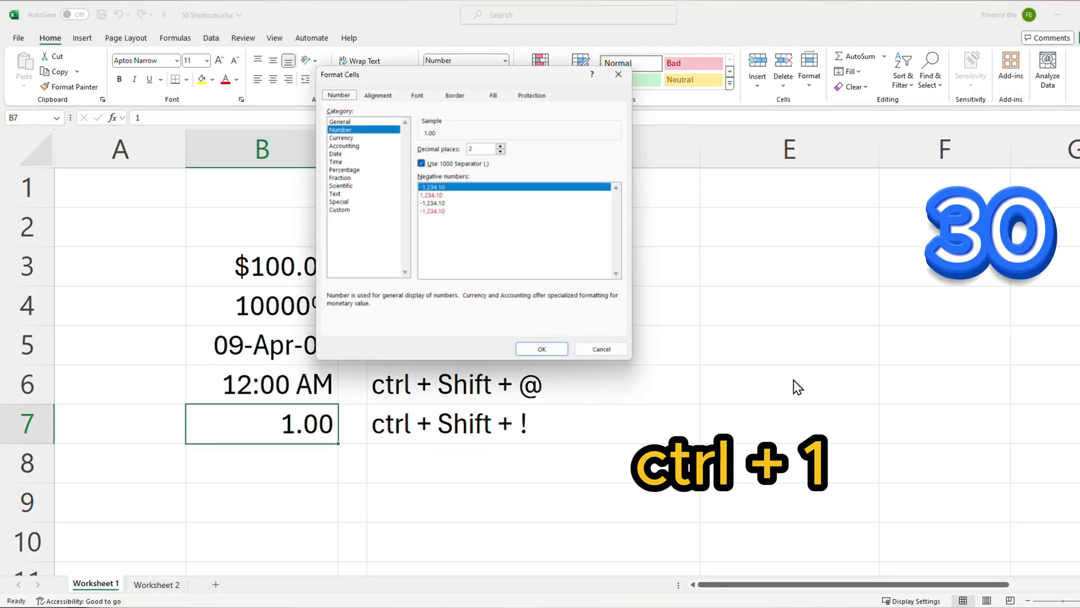
{"action": "key", "text": "ctrl+Tab"}
{"action": "key", "text": "ctrl+Tab"}
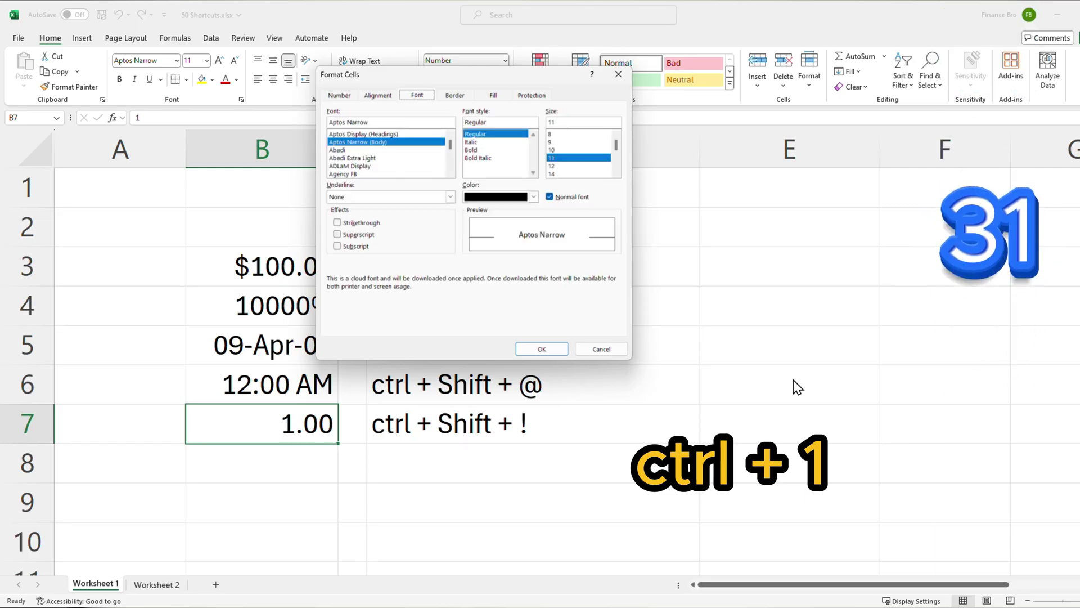
{"action": "key", "text": "ctrl+Tab"}
{"action": "key", "text": "ctrl+Tab"}
{"action": "key", "text": "ctrl+Tab"}
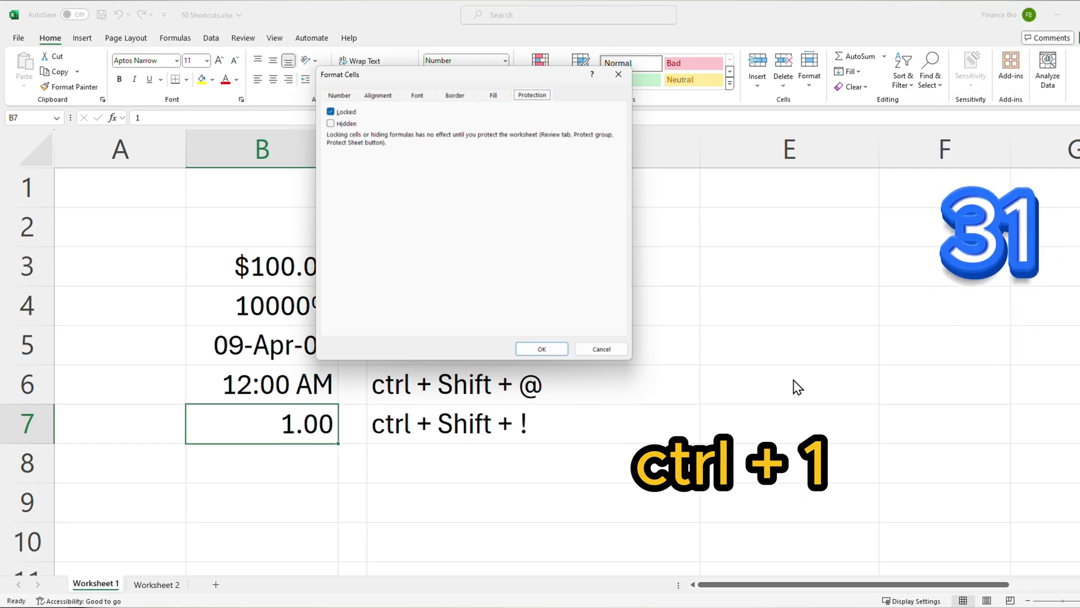
{"action": "key", "text": "ctrl+Tab"}
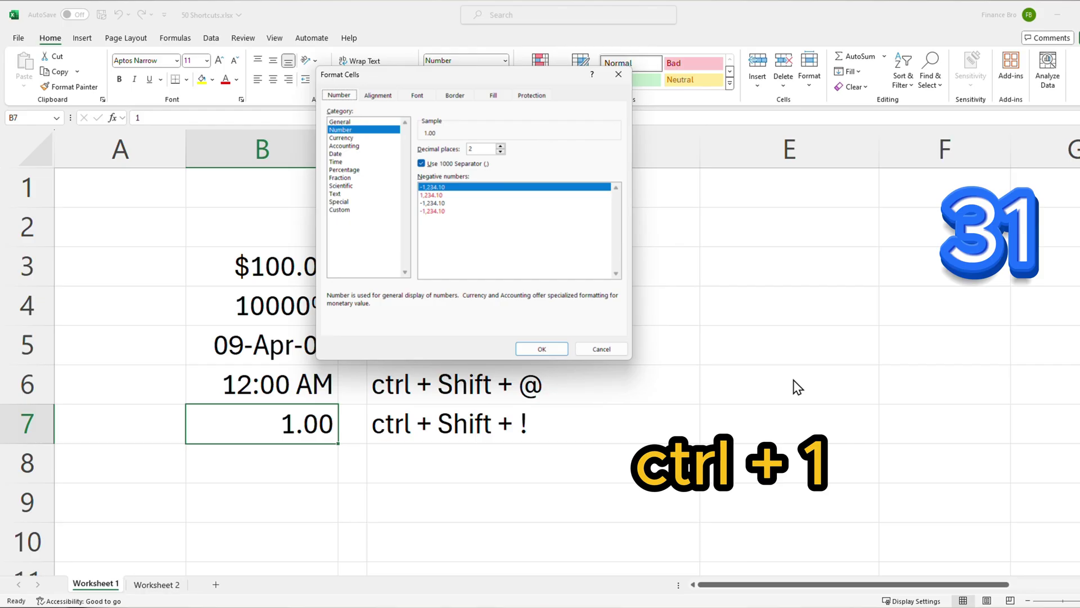
{"action": "key", "text": "Tab"}
{"action": "key", "text": "Tab"}
{"action": "key", "text": "Tab"}
{"action": "key", "text": "Tab"}
{"action": "key", "text": "Tab"}
{"action": "key", "text": "Tab"}
{"action": "key", "text": "Tab"}
{"action": "key", "text": "Tab"}
{"action": "key", "text": "Tab"}
{"action": "key", "text": "Tab"}
{"action": "key", "text": "Tab"}
{"action": "key", "text": "Down"}
{"action": "key", "text": "Down"}
{"action": "key", "text": "Down"}
{"action": "key", "text": "Up"}
{"action": "key", "text": "Up"}
{"action": "key", "text": "Up"}
{"action": "key", "text": "Down"}
{"action": "key", "text": "Down"}
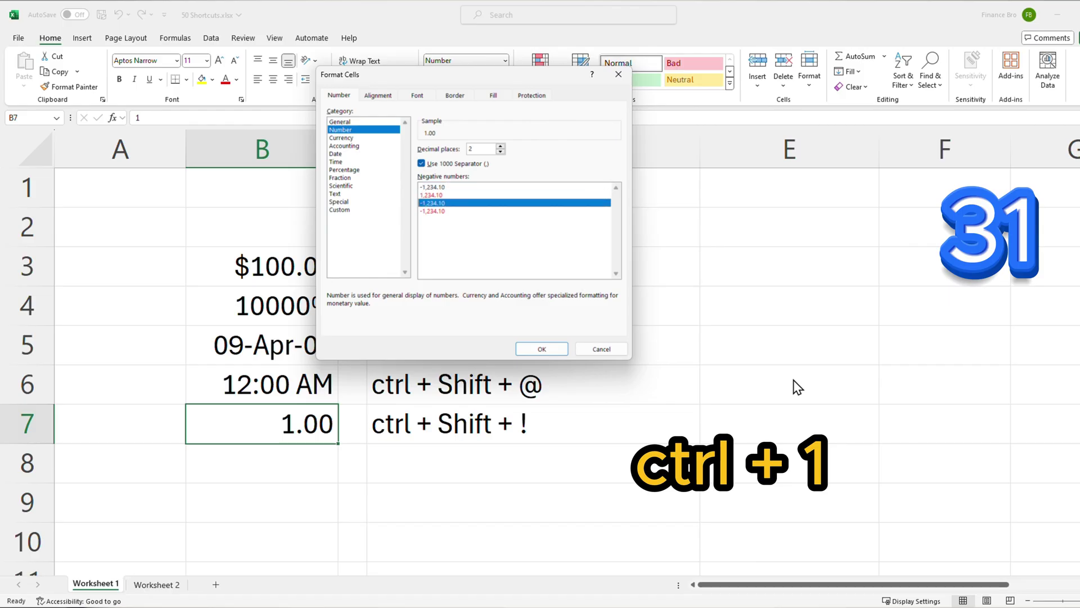
{"action": "key", "text": "Down"}
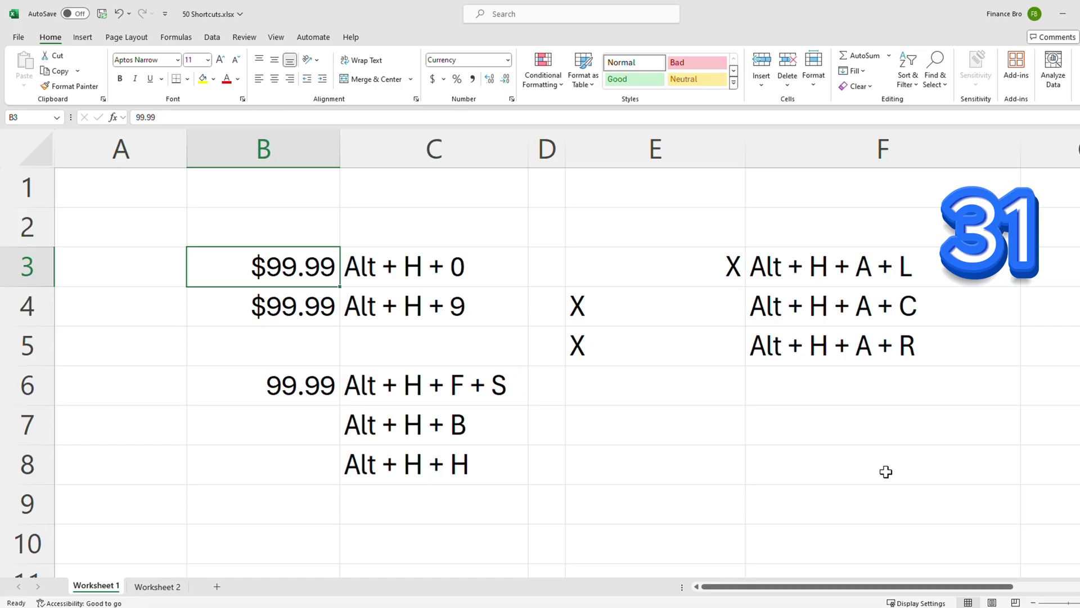
- Add one decimal place to B3 and remove one from B4
{"action": "key", "text": "alt"}
{"action": "key", "text": "h"}
{"action": "key", "text": "0"}
{"action": "key", "text": "Down"}
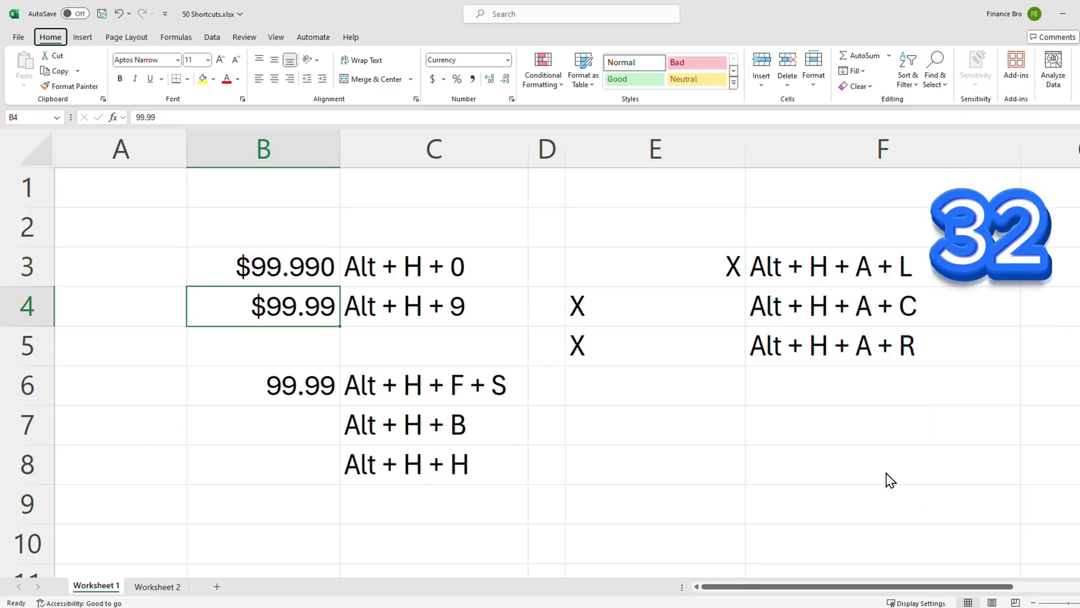
{"action": "key", "text": "alt"}
{"action": "key", "text": "h"}
{"action": "key", "text": "9"}
{"action": "key", "text": "Down"}
{"action": "key", "text": "Down"}
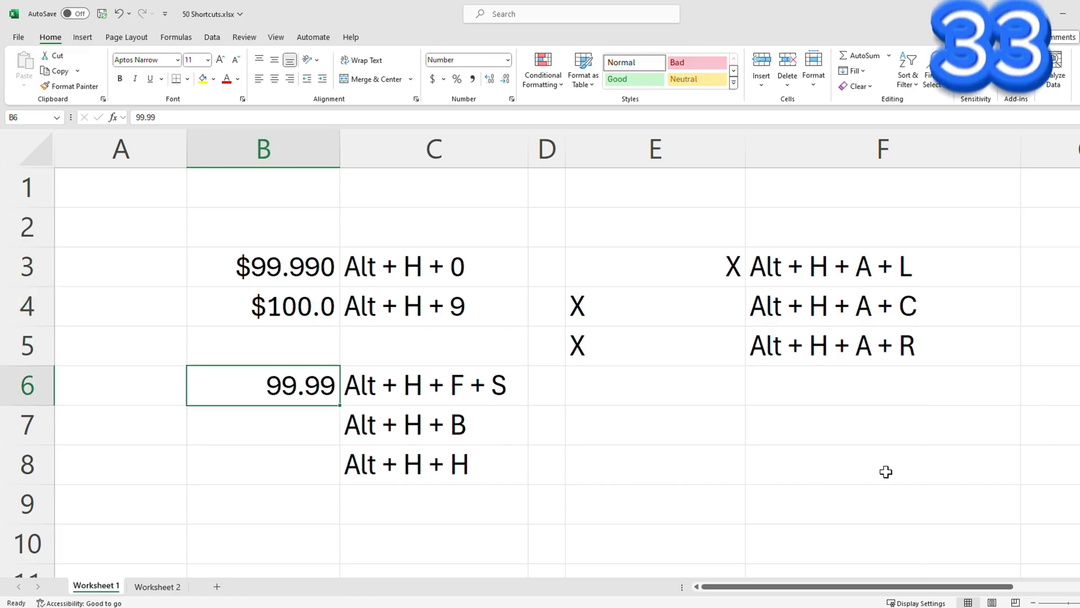
- Enlarge the 99.99 value in B6 to font size 18
{"action": "key", "text": "alt"}
{"action": "key", "text": "h"}
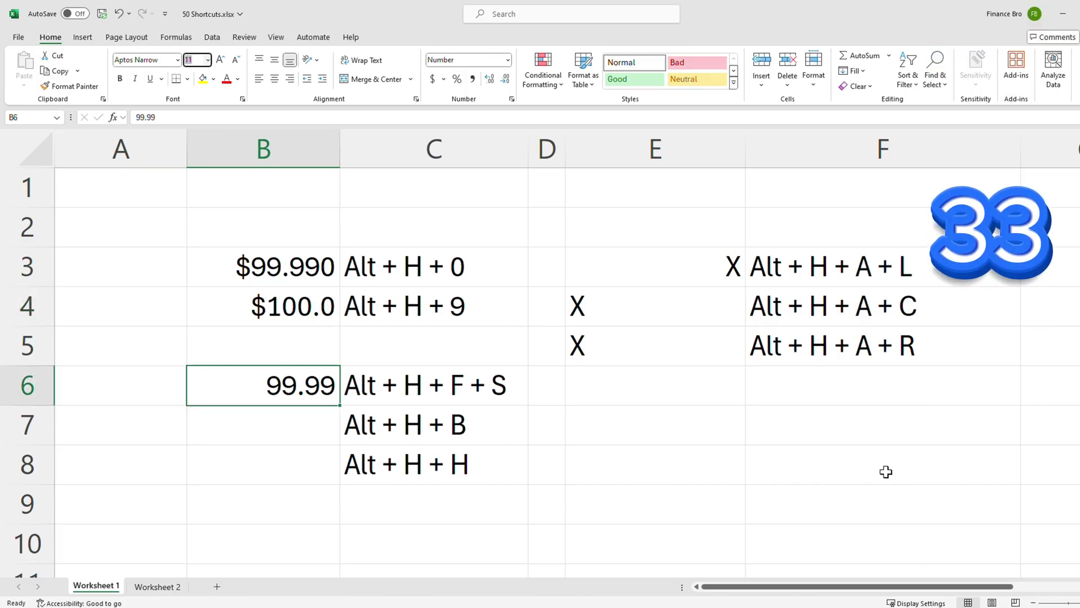
{"action": "key", "text": "f"}
{"action": "key", "text": "s"}
{"action": "key", "text": "Down"}
{"action": "key", "text": "Down"}
{"action": "key", "text": "Down"}
{"action": "key", "text": "Down"}
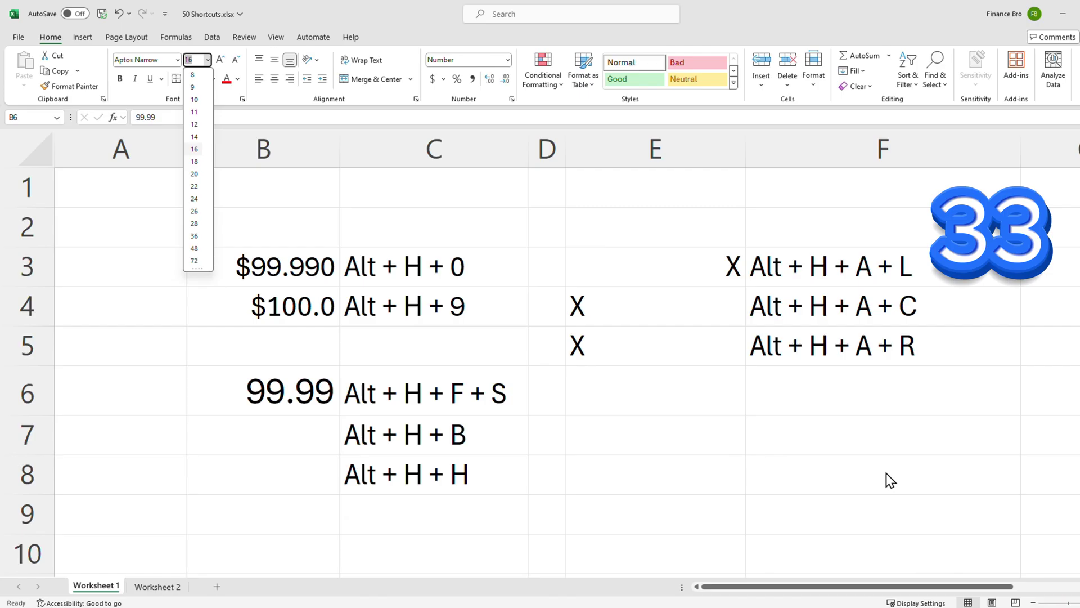
{"action": "key", "text": "Return"}
{"action": "key", "text": "Down"}
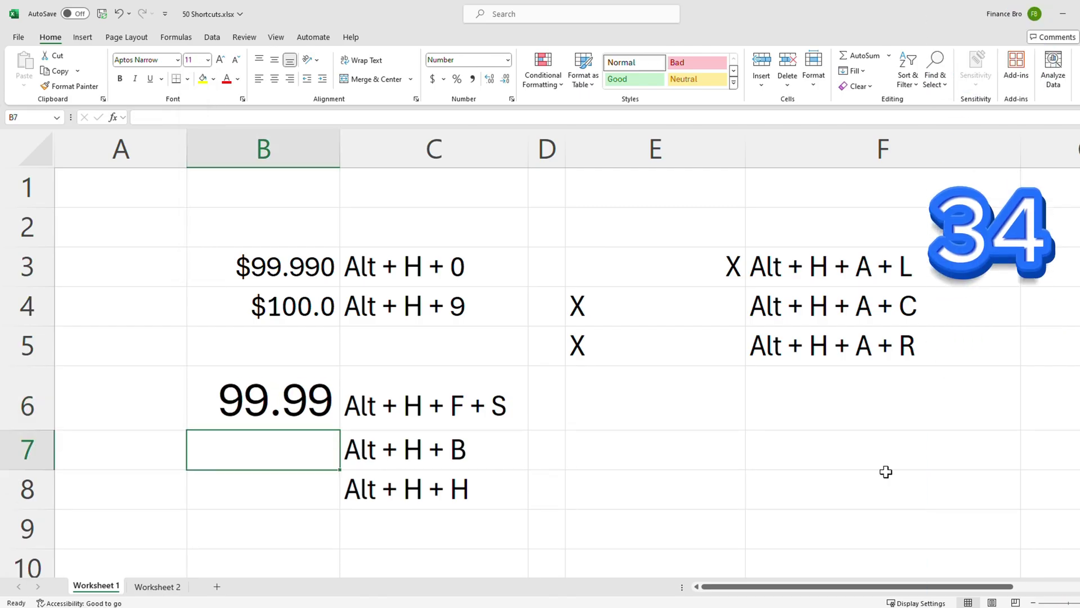
- Apply a thick outside border to B7
{"action": "key", "text": "alt"}
{"action": "key", "text": "h"}
{"action": "key", "text": "b"}
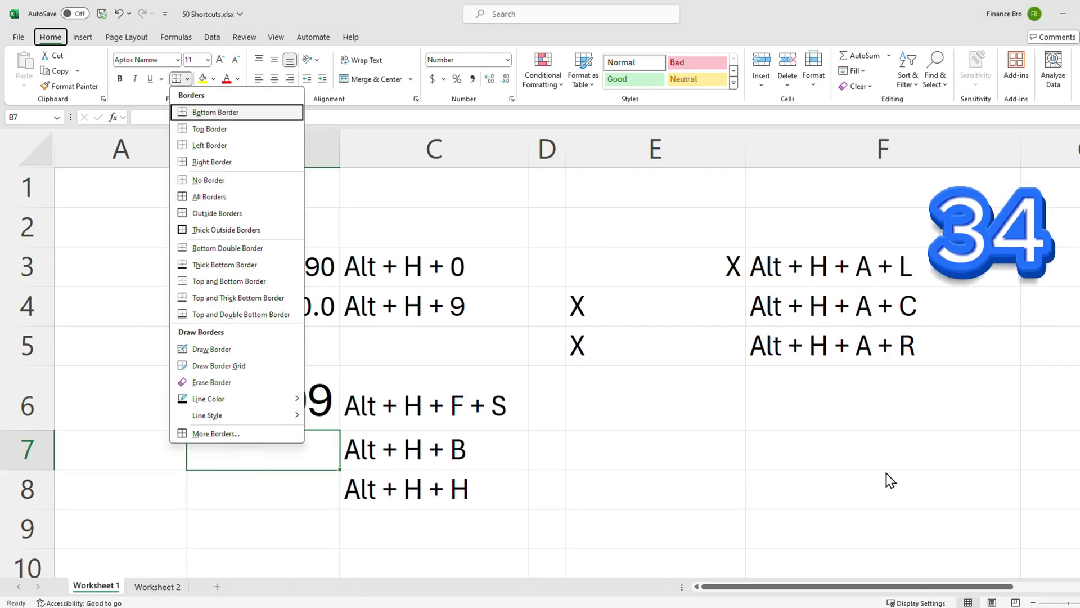
{"action": "key", "text": "Down"}
{"action": "key", "text": "Down"}
{"action": "key", "text": "Down"}
{"action": "key", "text": "Down"}
{"action": "key", "text": "Down"}
{"action": "key", "text": "Down"}
{"action": "key", "text": "Down"}
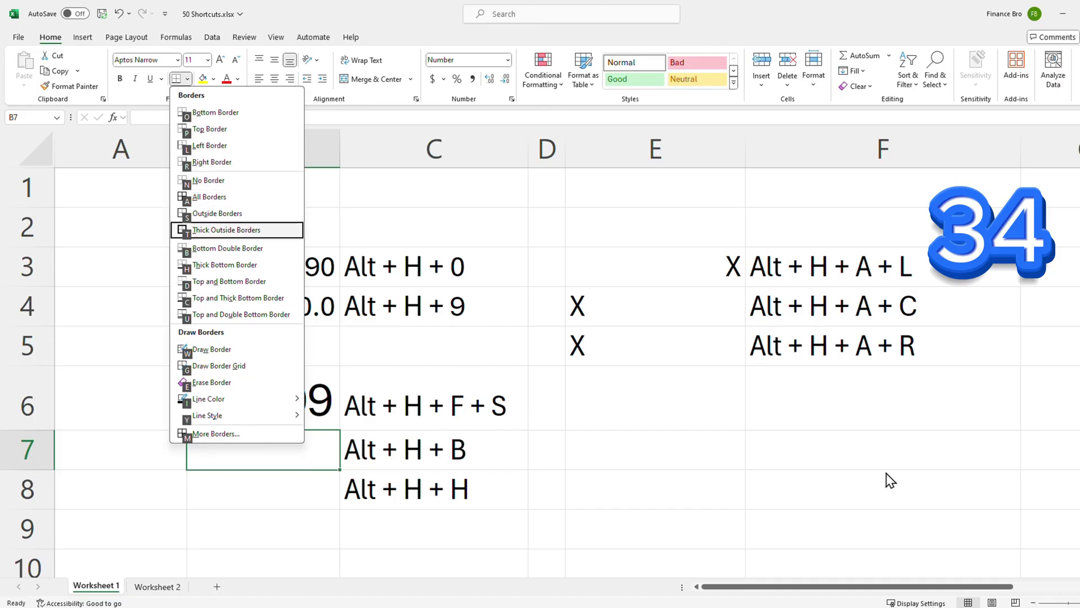
{"action": "key", "text": "Return"}
- Fill B8 with red
{"action": "key", "text": "Down"}
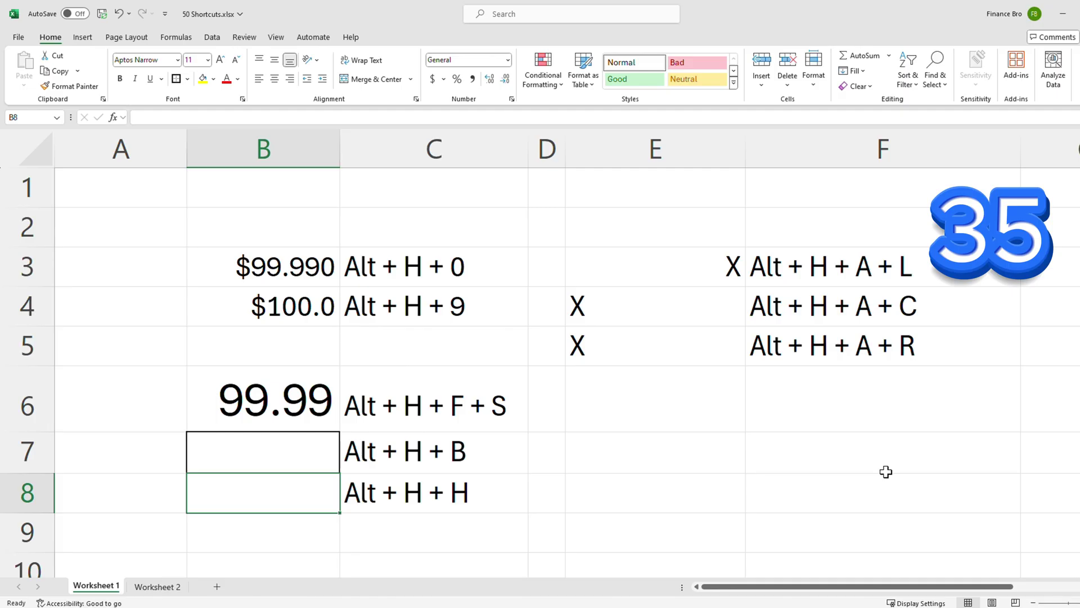
{"action": "key", "text": "alt"}
{"action": "key", "text": "h"}
{"action": "key", "text": "h"}
{"action": "key", "text": "Down"}
{"action": "key", "text": "Down"}
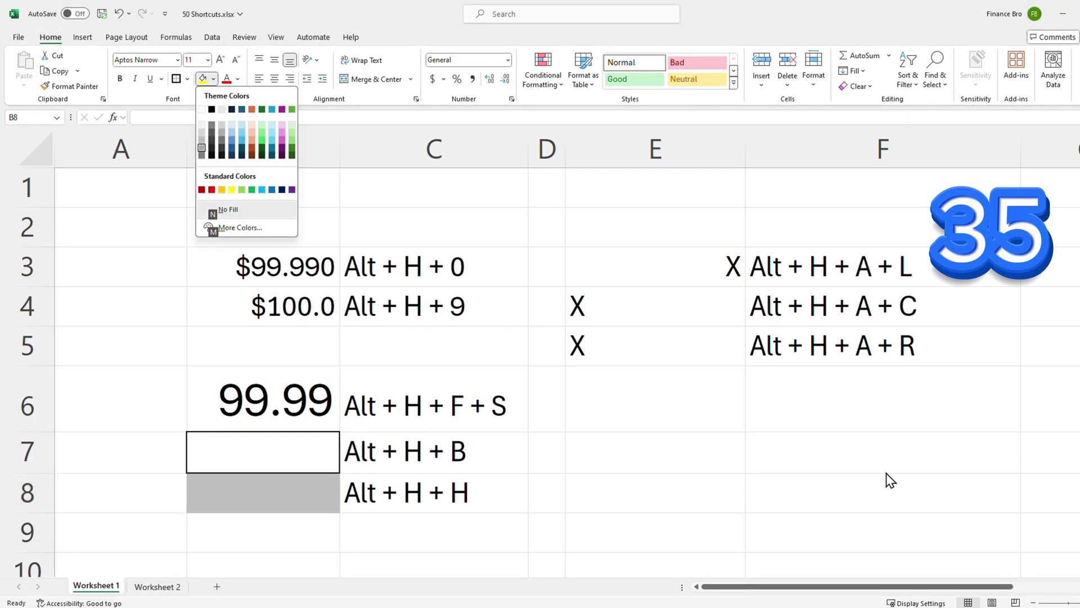
{"action": "key", "text": "Down"}
{"action": "key", "text": "Down"}
{"action": "key", "text": "Down"}
{"action": "key", "text": "Down"}
{"action": "key", "text": "Right"}
{"action": "key", "text": "Return"}
{"action": "key", "text": "Right"}
{"action": "key", "text": "Right"}
{"action": "key", "text": "Right"}
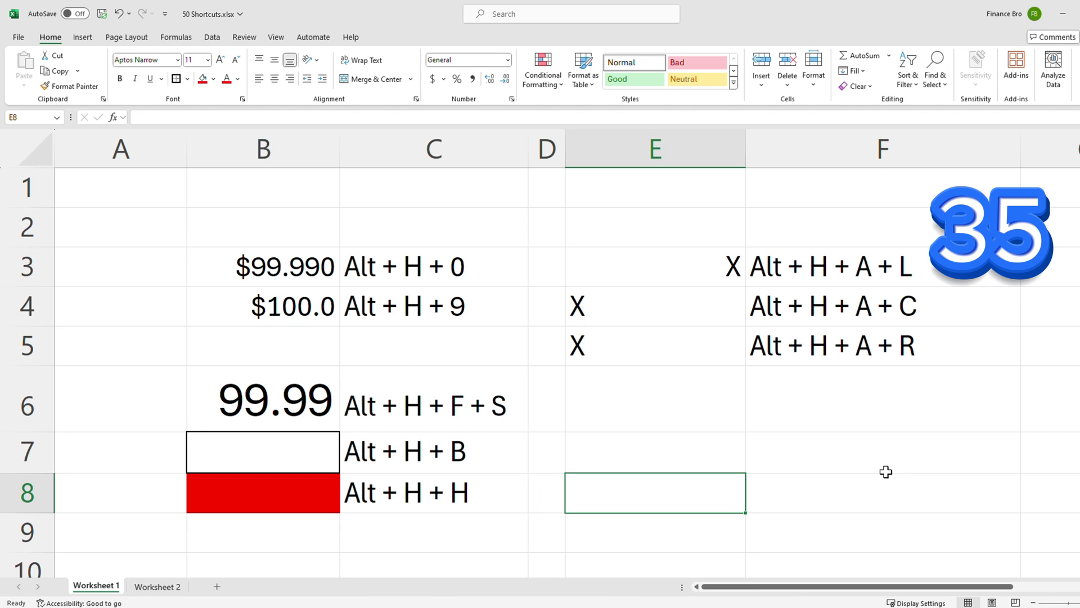
- Left-align the X in E3 and centre the X in E4
{"action": "key", "text": "Up"}
{"action": "key", "text": "Up"}
{"action": "key", "text": "Up"}
{"action": "key", "text": "Up"}
{"action": "key", "text": "Up"}
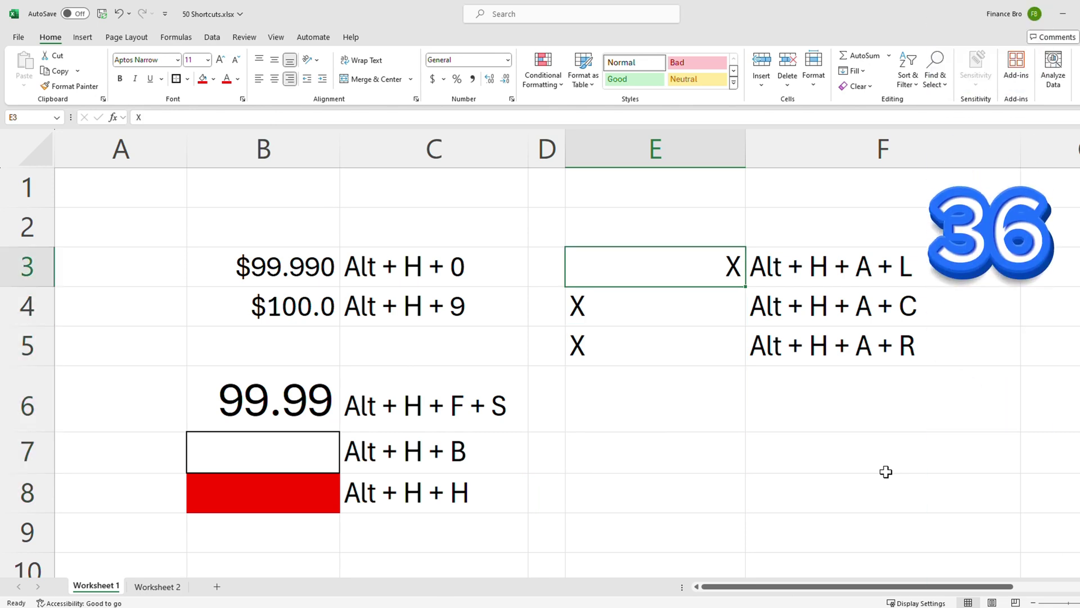
{"action": "key", "text": "alt"}
{"action": "key", "text": "h"}
{"action": "key", "text": "a"}
{"action": "key", "text": "l"}
{"action": "key", "text": "Down"}
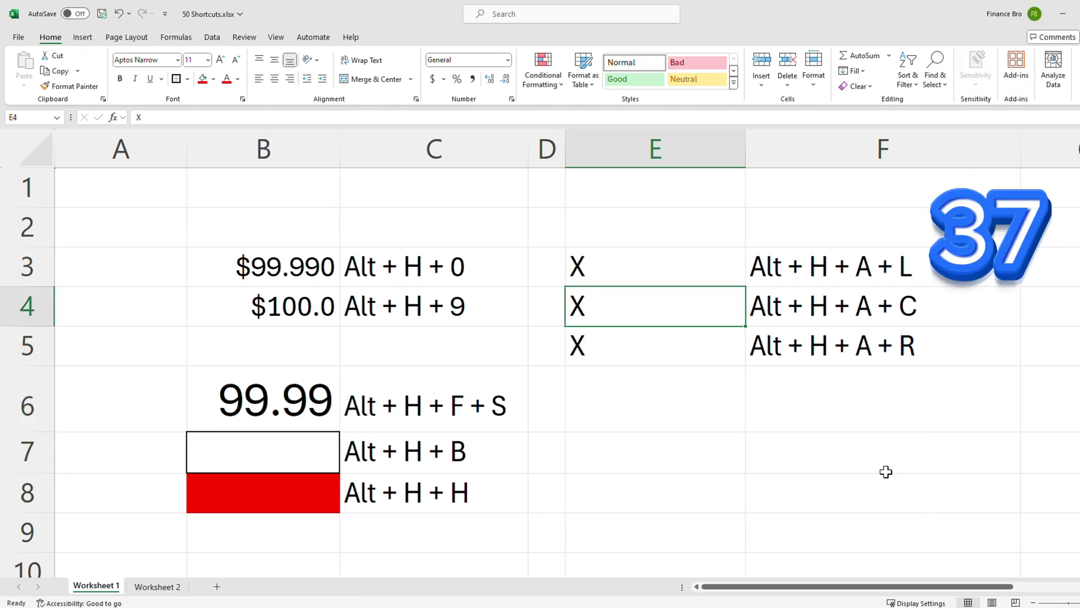
{"action": "key", "text": "alt"}
{"action": "key", "text": "h"}
{"action": "key", "text": "a"}
{"action": "key", "text": "c"}
{"action": "key", "text": "Down"}
{"action": "key", "text": "alt"}
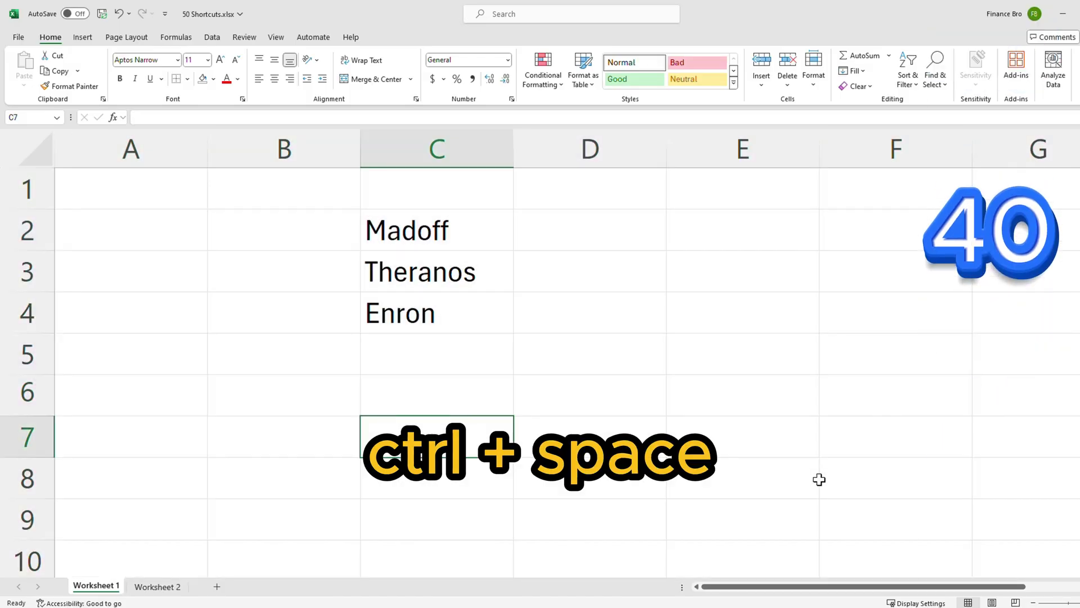
- Select column C, then the active row, and make the selection bold
{"action": "key", "text": "ctrl+space"}
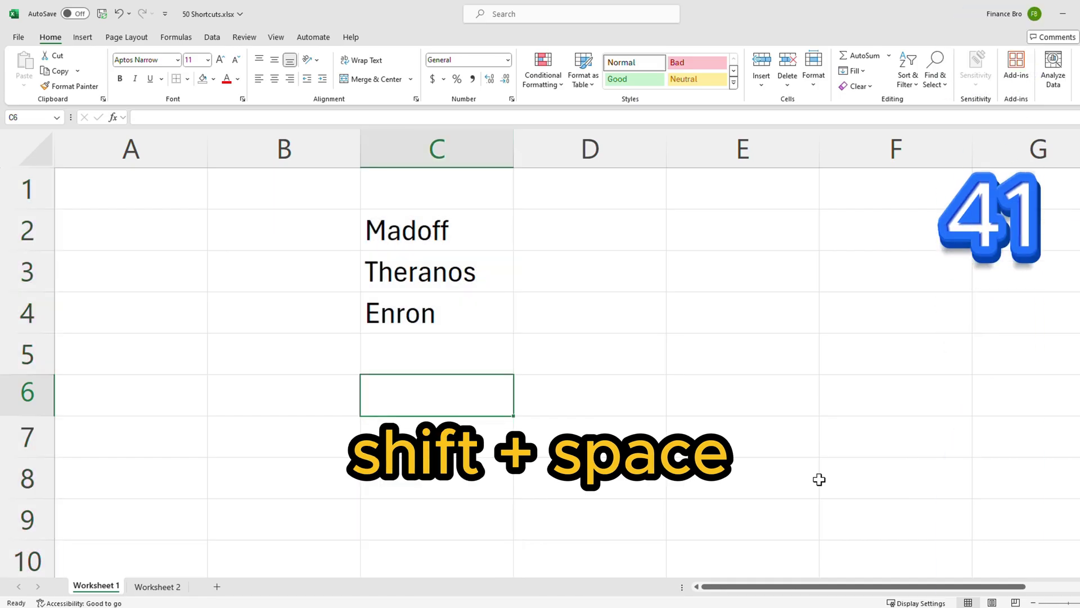
{"action": "key", "text": "shift+space"}
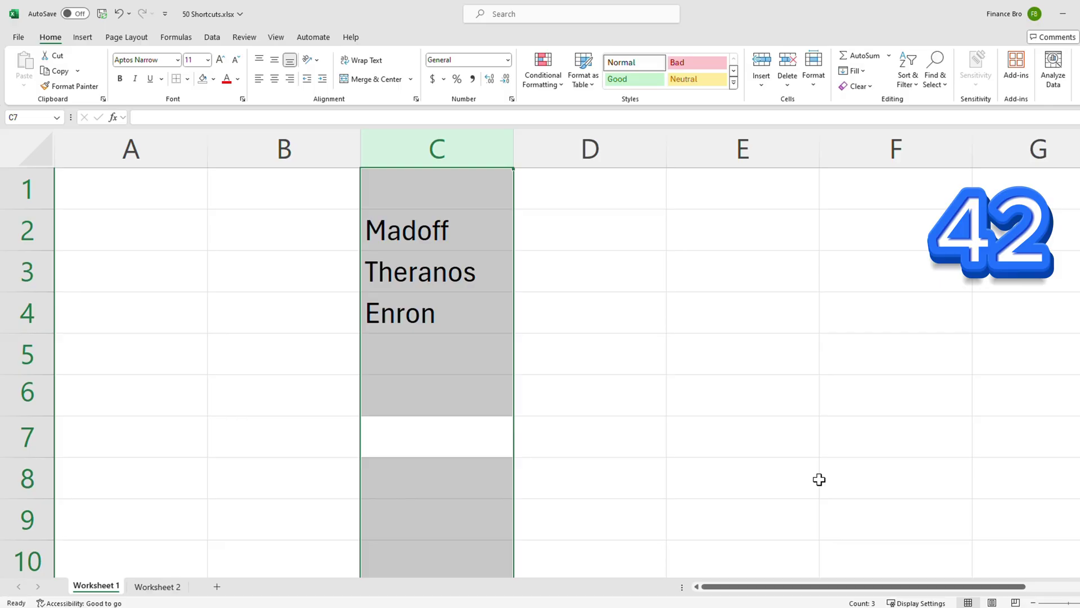
{"action": "key", "text": "ctrl+b"}
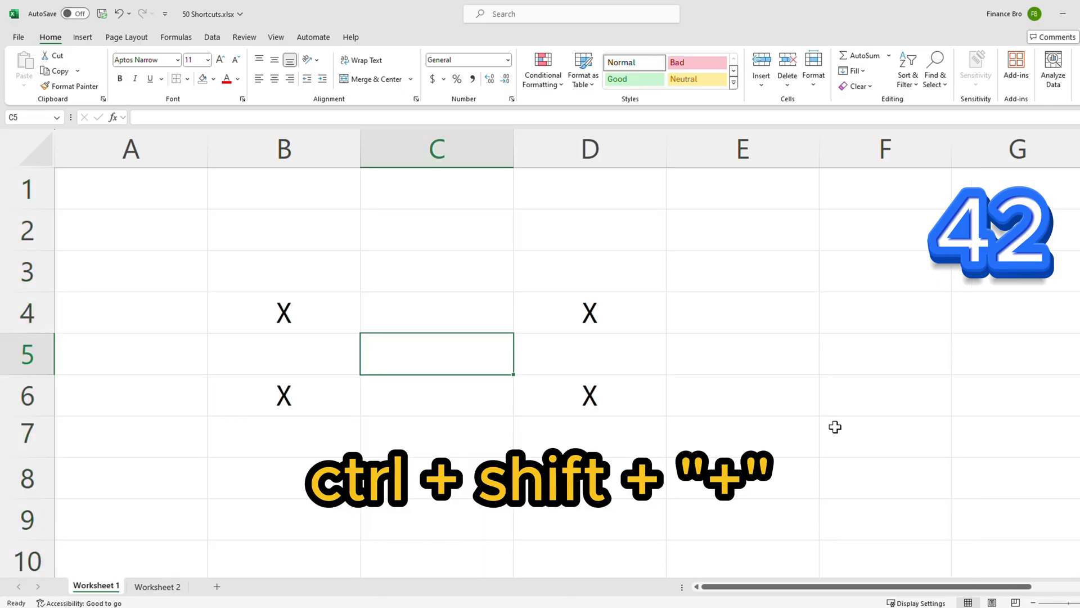
- Bring up the Insert dialog and choose Entire column
{"action": "key", "text": "ctrl+shift+plus"}
{"action": "key", "text": "Down"}
{"action": "key", "text": "Down"}
{"action": "key", "text": "Down"}
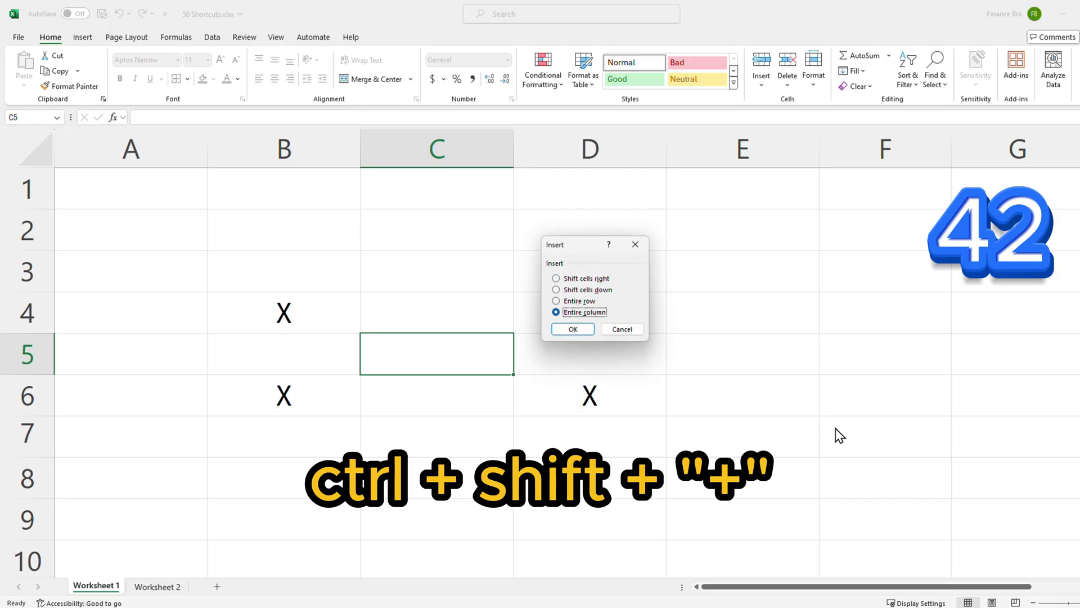
{"action": "key", "text": "Up"}
{"action": "key", "text": "Up"}
{"action": "key", "text": "Up"}
{"action": "key", "text": "Down"}
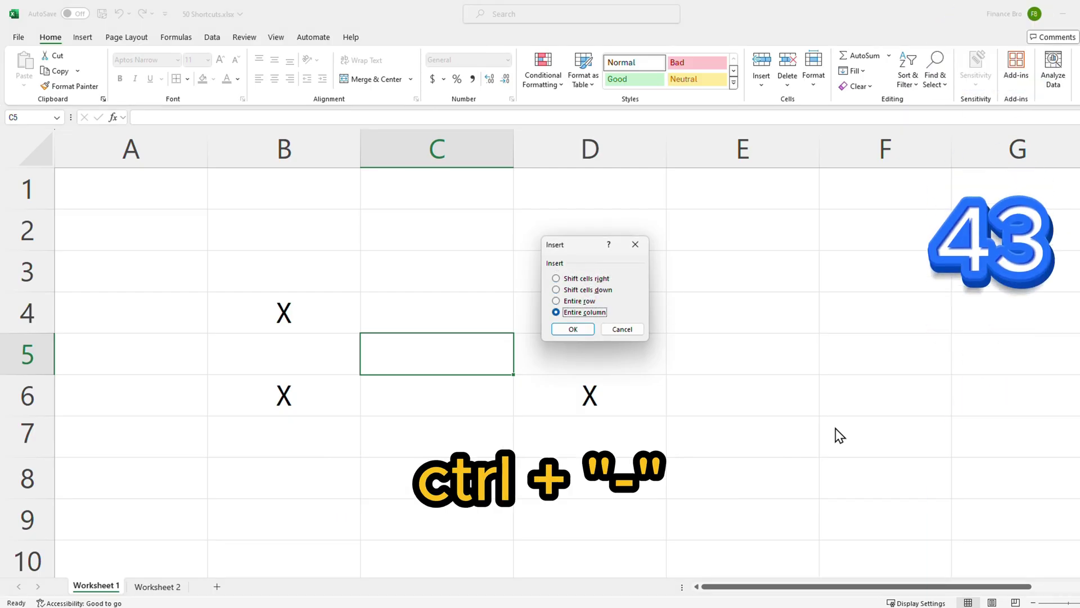
{"action": "key", "text": "Up"}
{"action": "key", "text": "Up"}
{"action": "key", "text": "Up"}
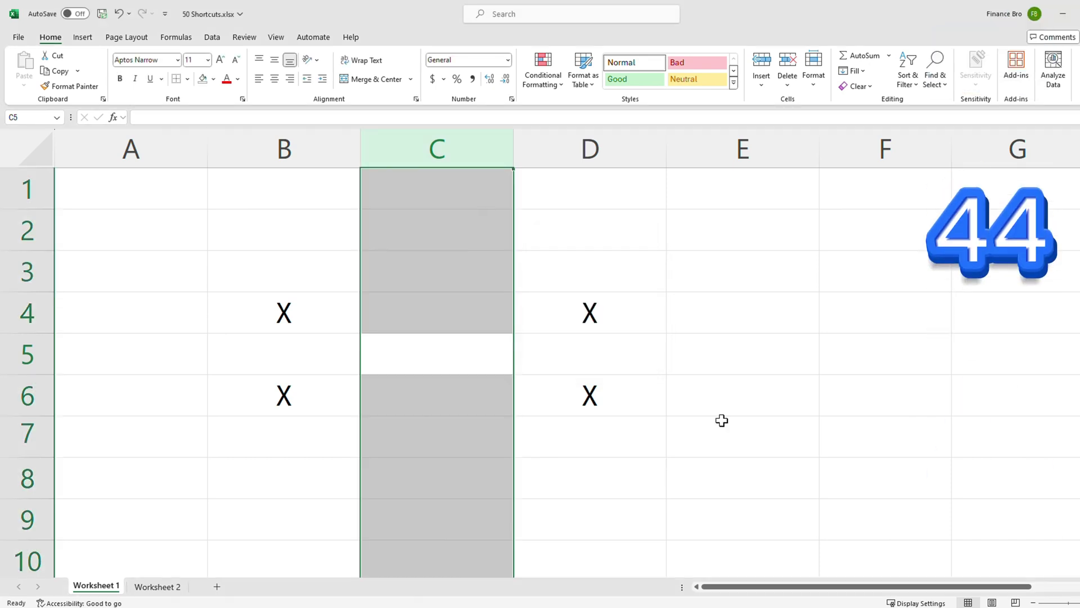
- Insert a blank column at C and a blank row at row 5, then delete column C
{"action": "key", "text": "ctrl+plus"}
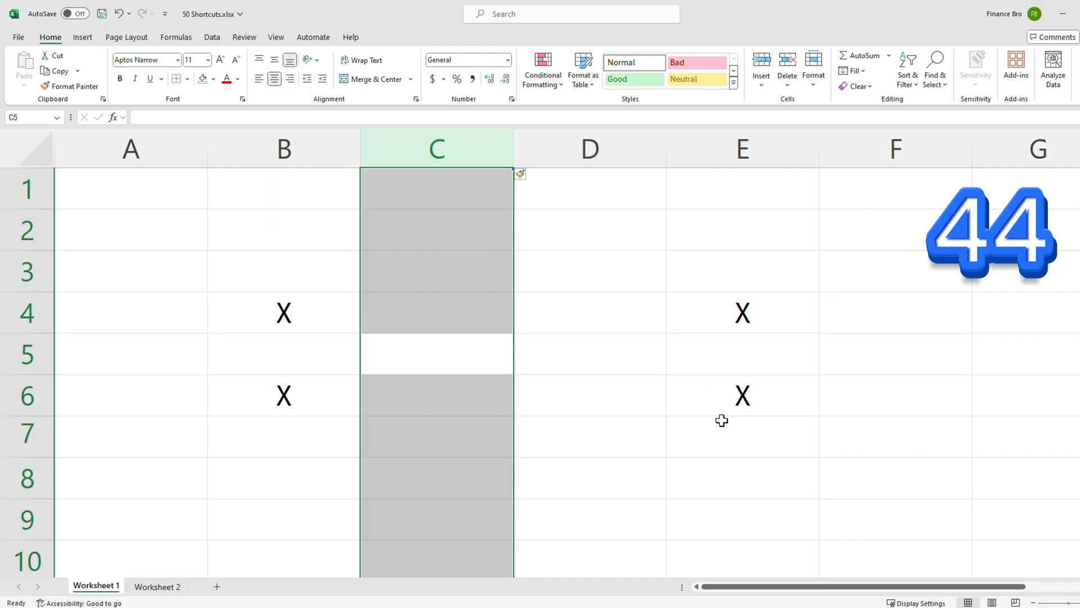
{"action": "key", "text": "shift+space"}
{"action": "key", "text": "ctrl+plus"}
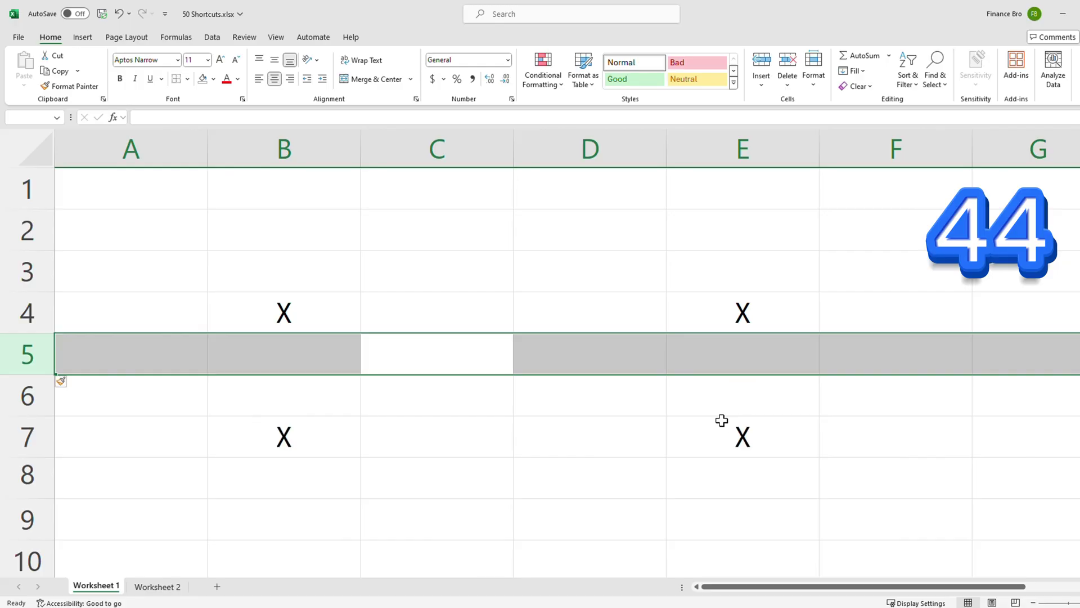
{"action": "key", "text": "ctrl+space"}
{"action": "key", "text": "ctrl+minus"}
- Insert four blank columns before column C, then delete columns C and D
{"action": "key", "text": "ctrl+plus"}
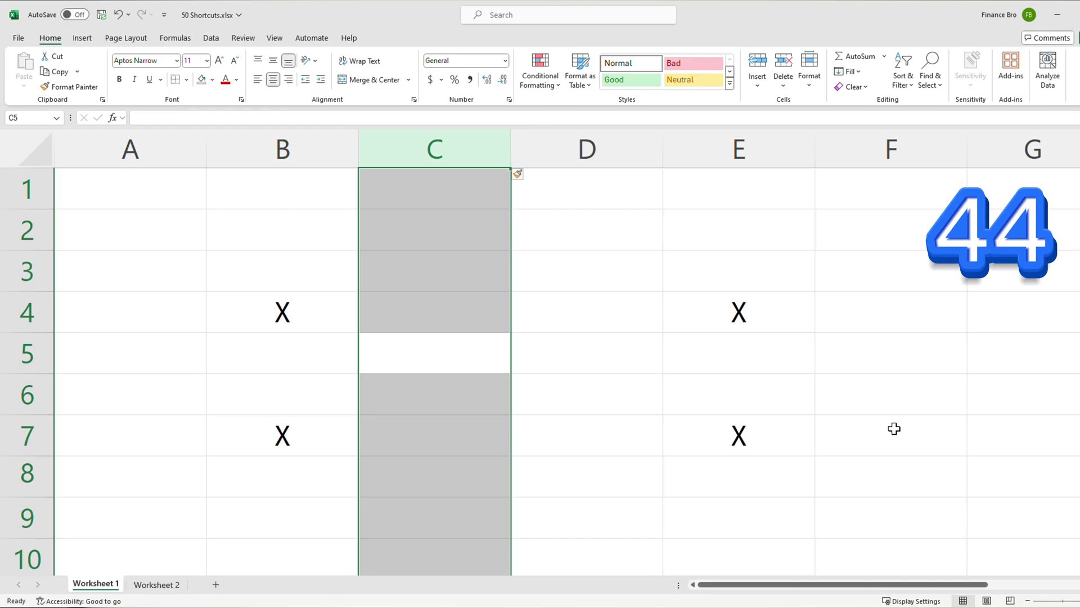
{"action": "key", "text": "ctrl+plus"}
{"action": "key", "text": "ctrl+plus"}
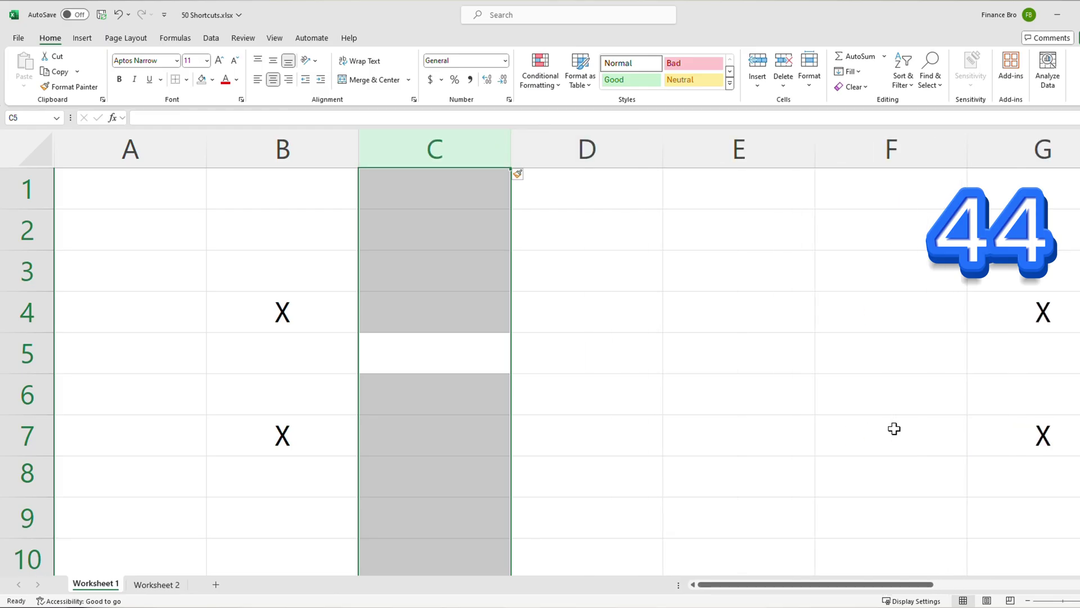
{"action": "key", "text": "ctrl+plus"}
{"action": "key", "text": "ctrl+plus"}
{"action": "key", "text": "ctrl+plus"}
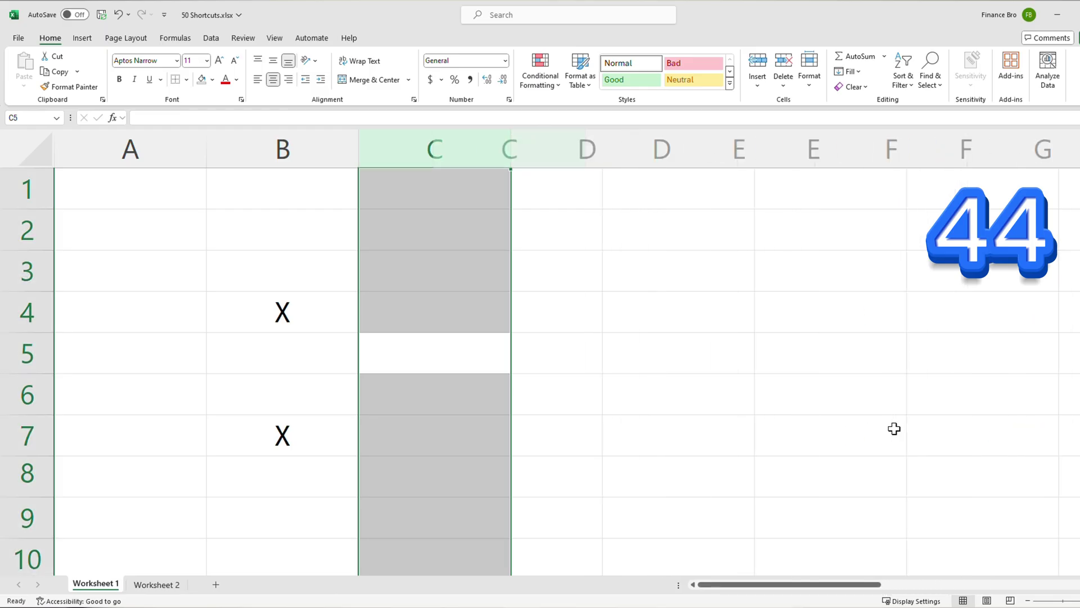
{"action": "key", "text": "ctrl+plus"}
{"action": "key", "text": "ctrl+plus"}
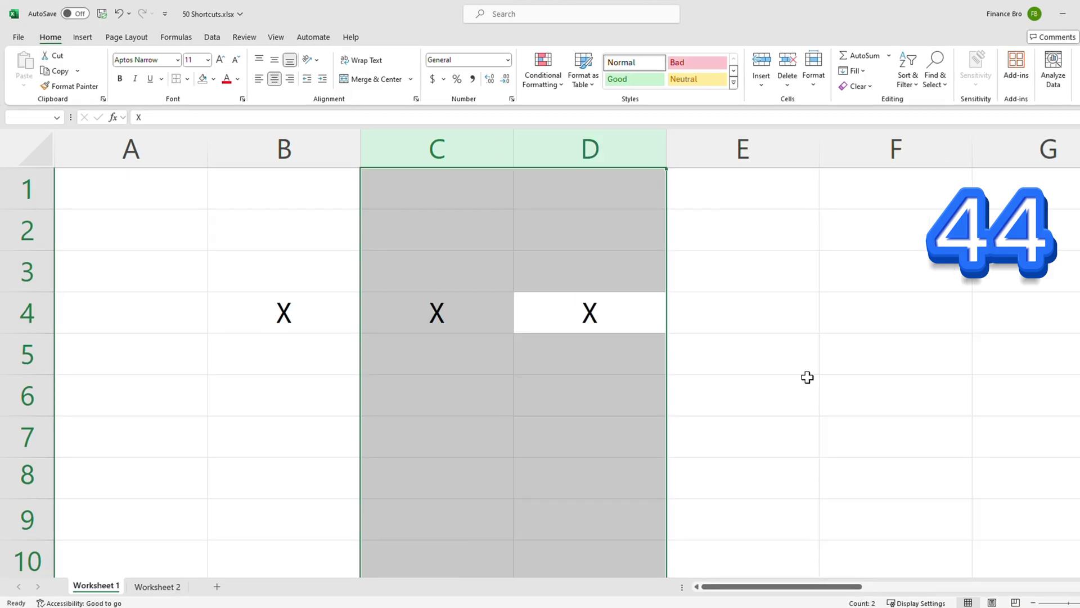
{"action": "key", "text": "ctrl+minus"}
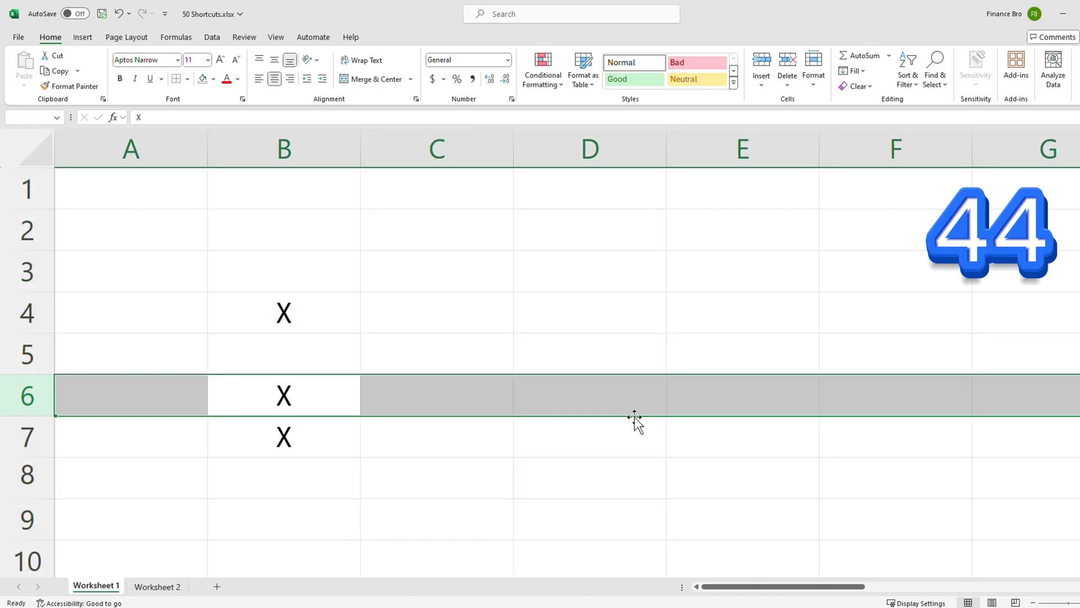
- Select rows 6–7 and insert two blank rows, pushing the lower X's to rows 8–9
{"action": "key", "text": "shift+Down"}
{"action": "key", "text": "shift+Down"}
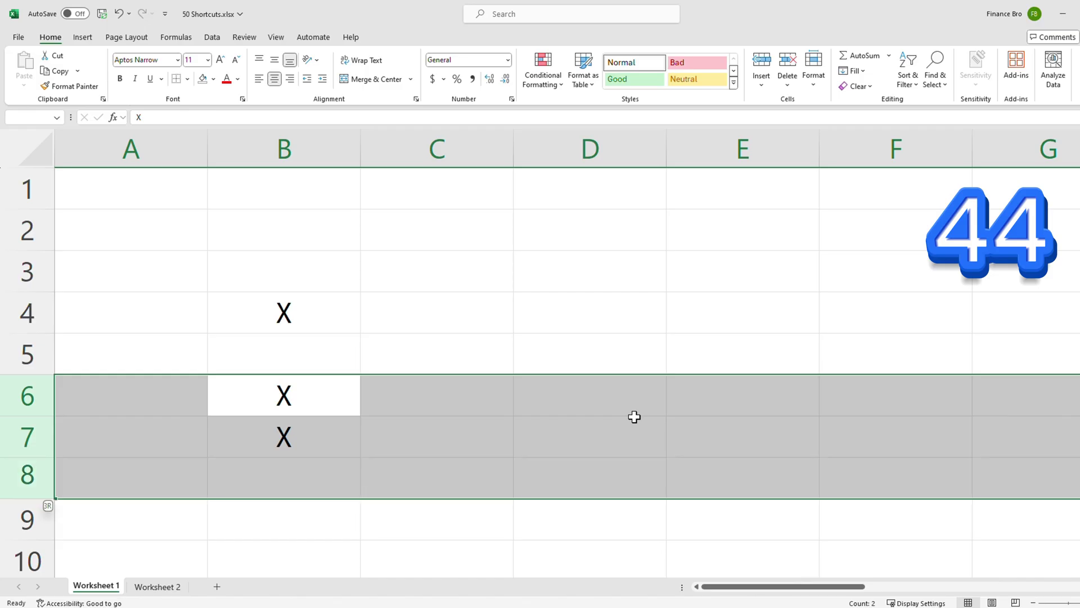
{"action": "key", "text": "shift+Down"}
{"action": "key", "text": "shift+Up"}
{"action": "key", "text": "shift+Up"}
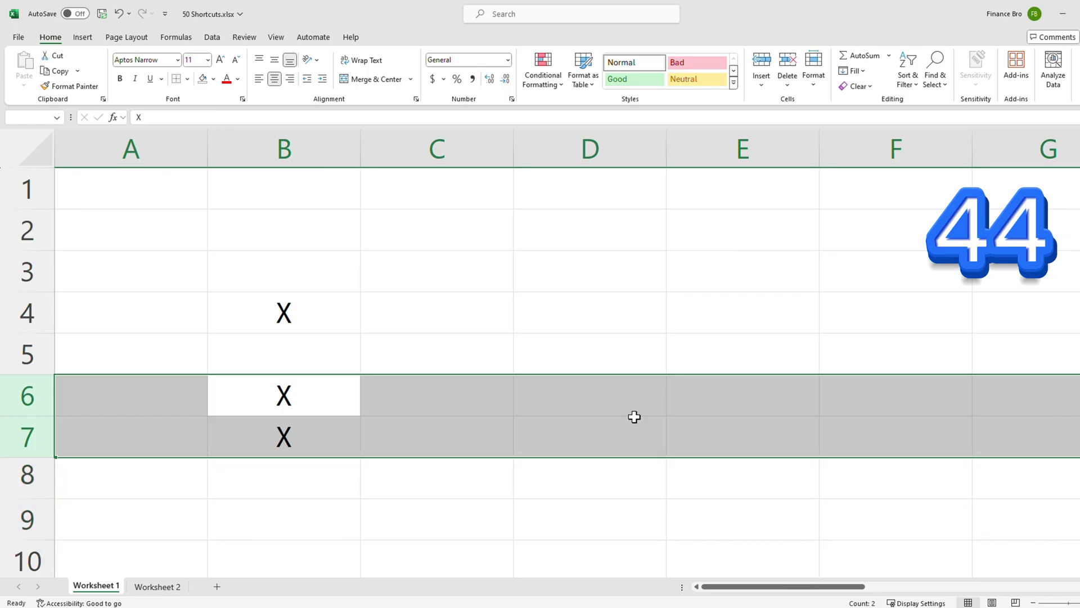
{"action": "key", "text": "ctrl+shift+plus"}
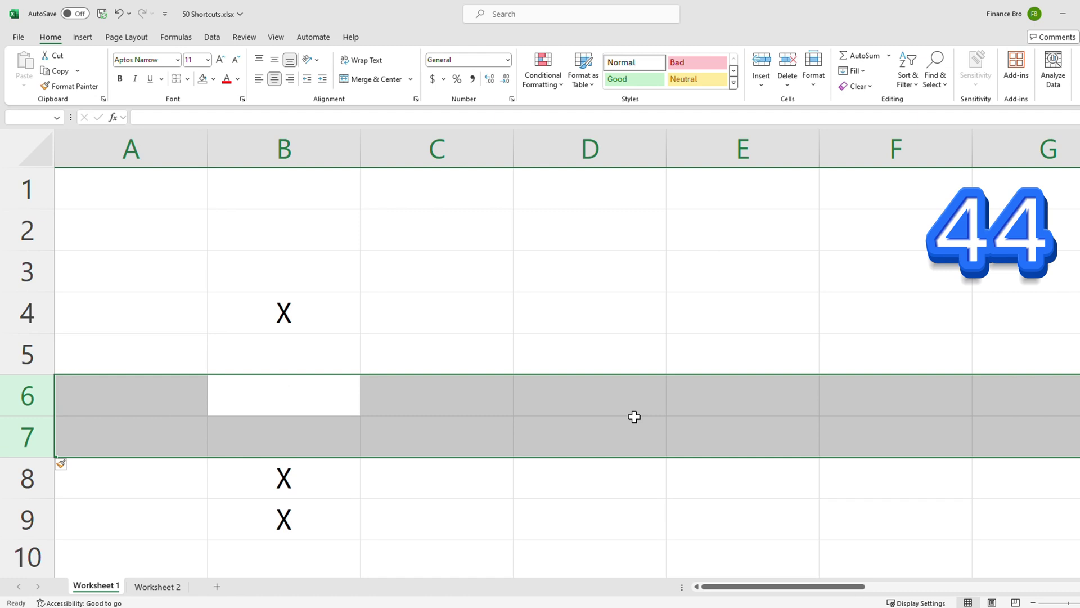
- Extend the selection from B9 up through the X column to row 1
{"action": "key", "text": "Down"}
{"action": "key", "text": "Down"}
{"action": "key", "text": "Down"}
{"action": "key", "text": "shift+Up"}
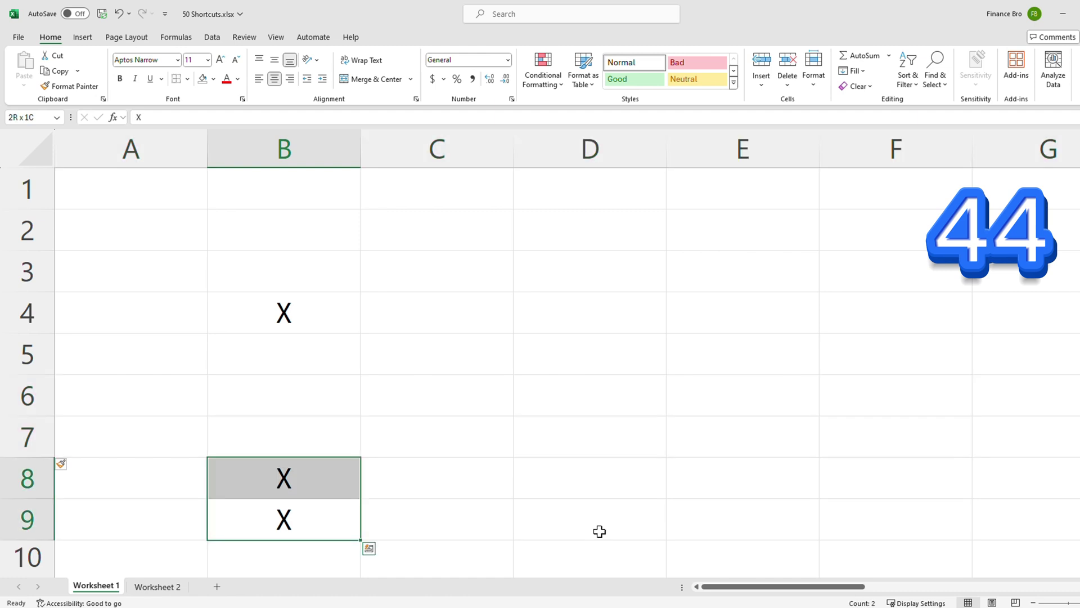
{"action": "key", "text": "shift+Up"}
{"action": "key", "text": "shift+Up"}
{"action": "key", "text": "shift+Down"}
{"action": "key", "text": "shift+Down"}
{"action": "key", "text": "shift+Down"}
{"action": "key", "text": "shift+Right"}
{"action": "key", "text": "shift+Right"}
{"action": "key", "text": "shift+Left"}
{"action": "key", "text": "shift+Left"}
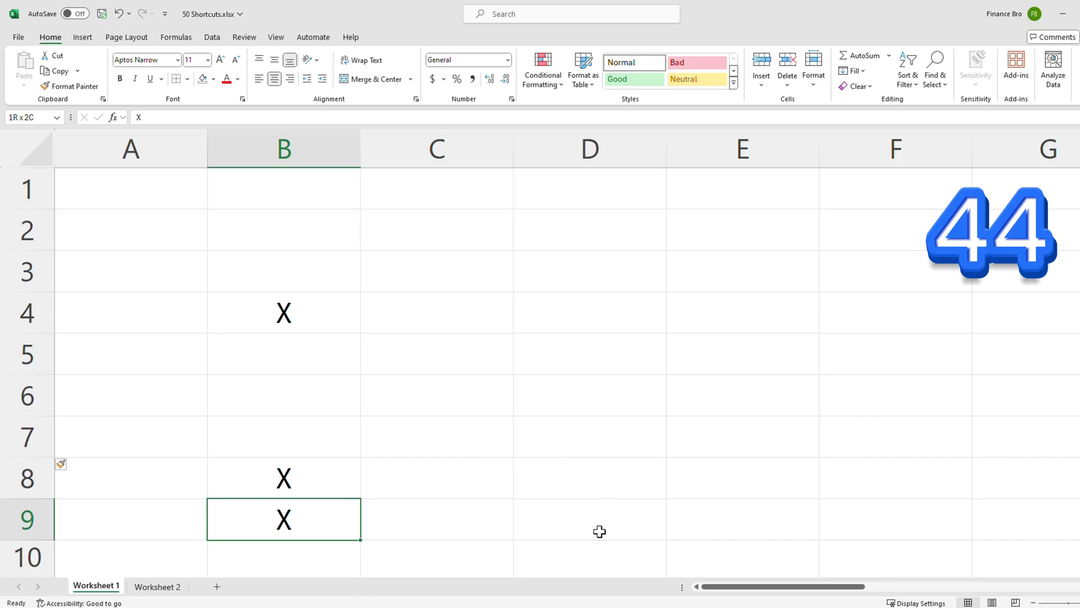
{"action": "key", "text": "ctrl+shift+Up"}
{"action": "key", "text": "ctrl+shift+Up"}
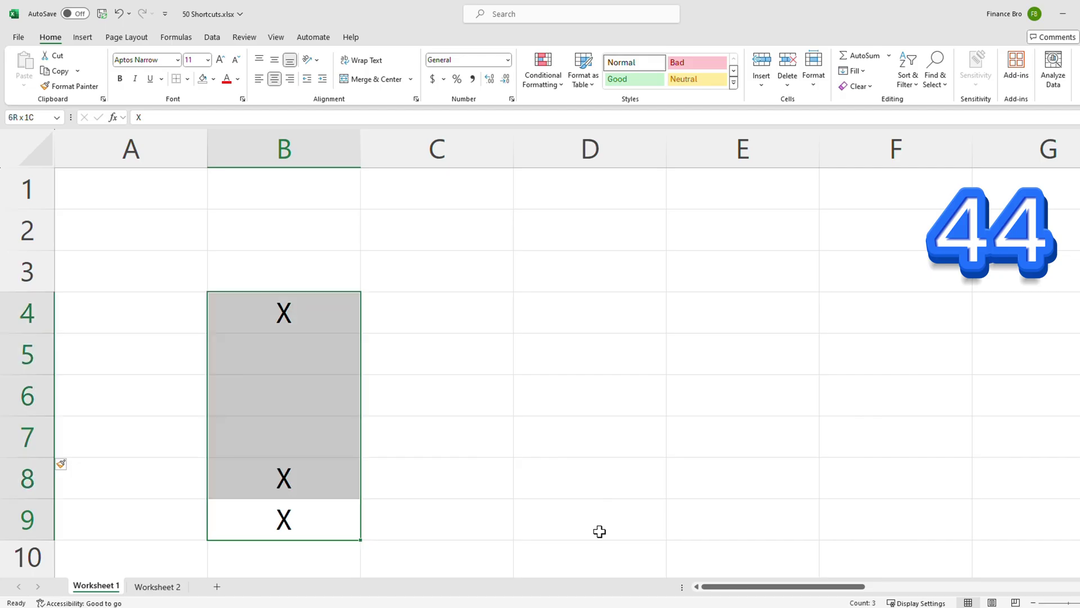
{"action": "key", "text": "ctrl+shift+Up"}
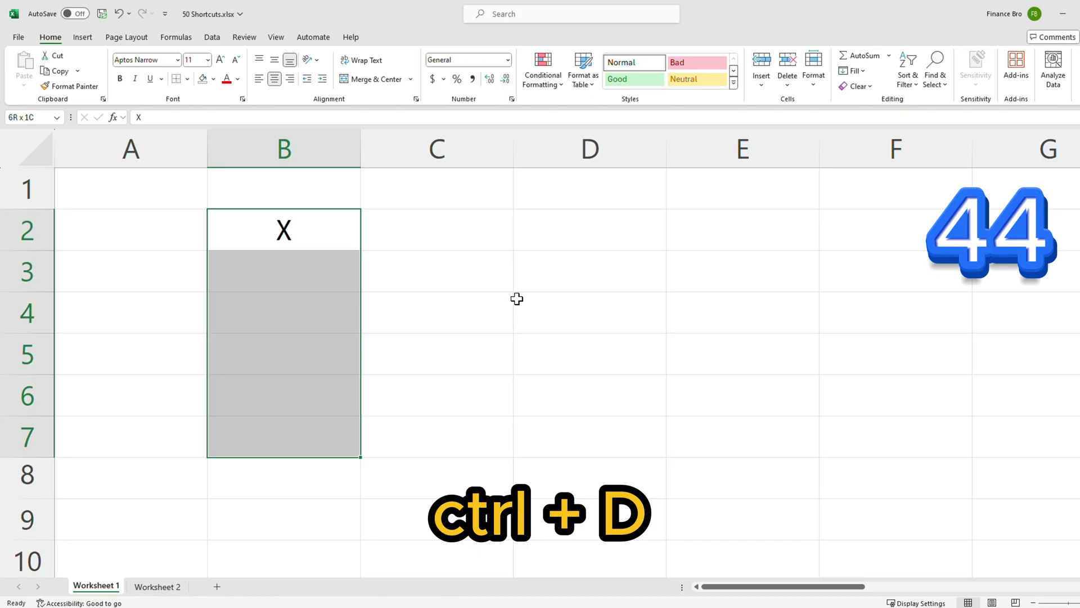
- Fill X down through B3:B7, right across C2:E2, and into every blank of B2:E7
{"action": "key", "text": "ctrl+d"}
{"action": "key", "text": "Up"}
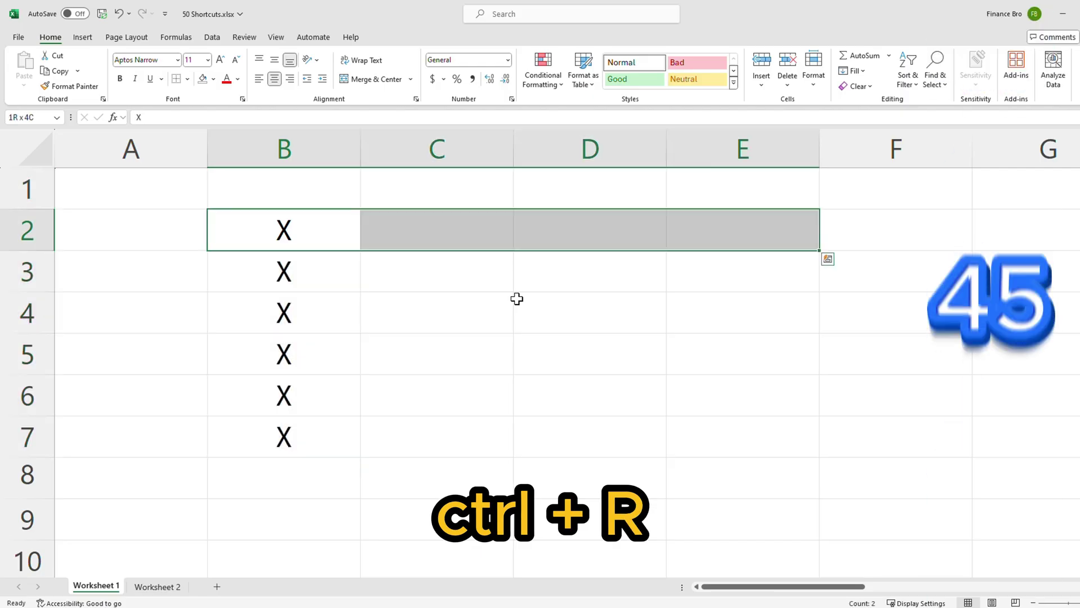
{"action": "key", "text": "ctrl+r"}
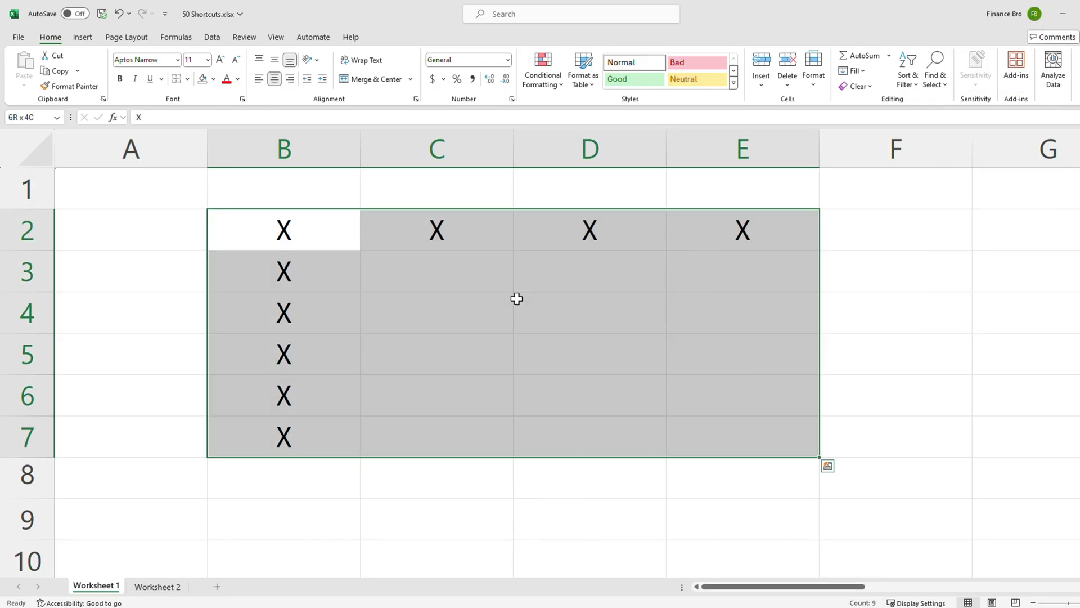
{"action": "key", "text": "ctrl+d"}
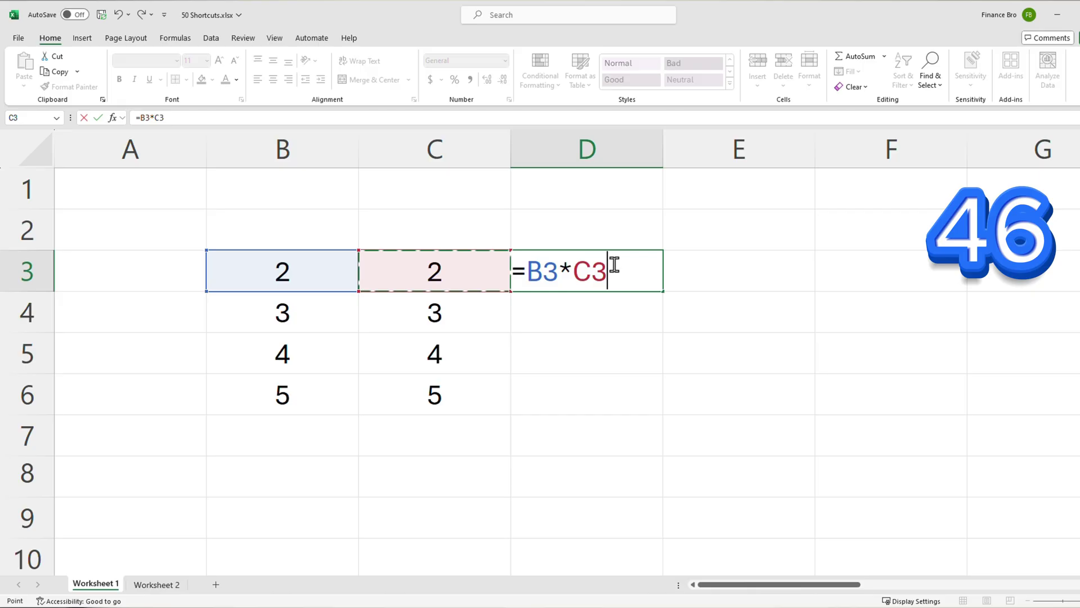
- Copy the D3 multiplication formula down to D6 and turn B2:D5 into a table
{"action": "key", "text": "ctrl+Return"}
{"action": "key", "text": "shift+Down"}
{"action": "key", "text": "shift+Down"}
{"action": "key", "text": "shift+Down"}
{"action": "key", "text": "ctrl+d"}
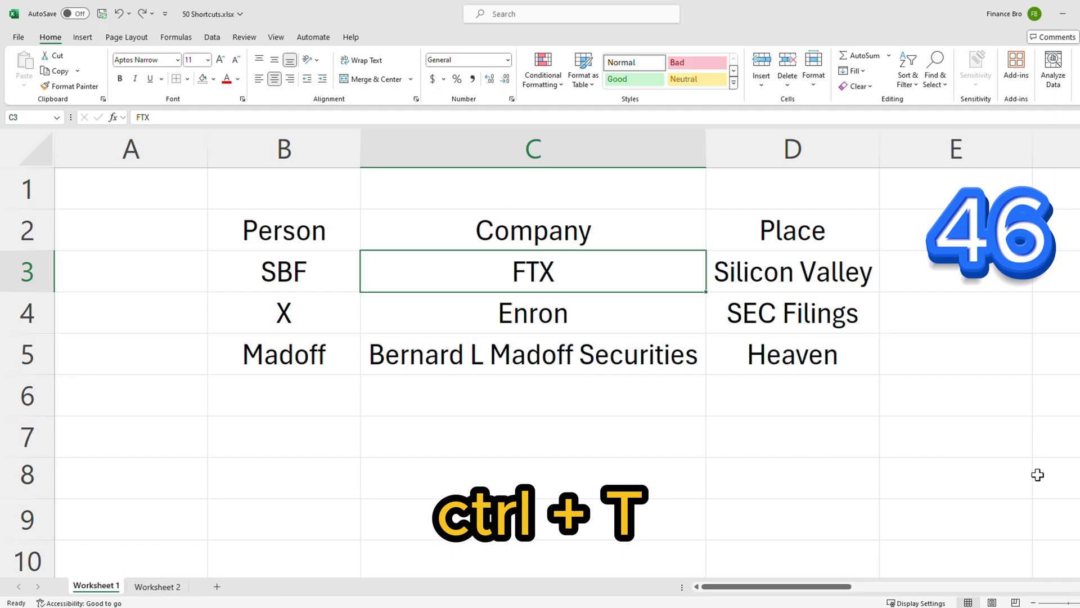
{"action": "key", "text": "ctrl+t"}
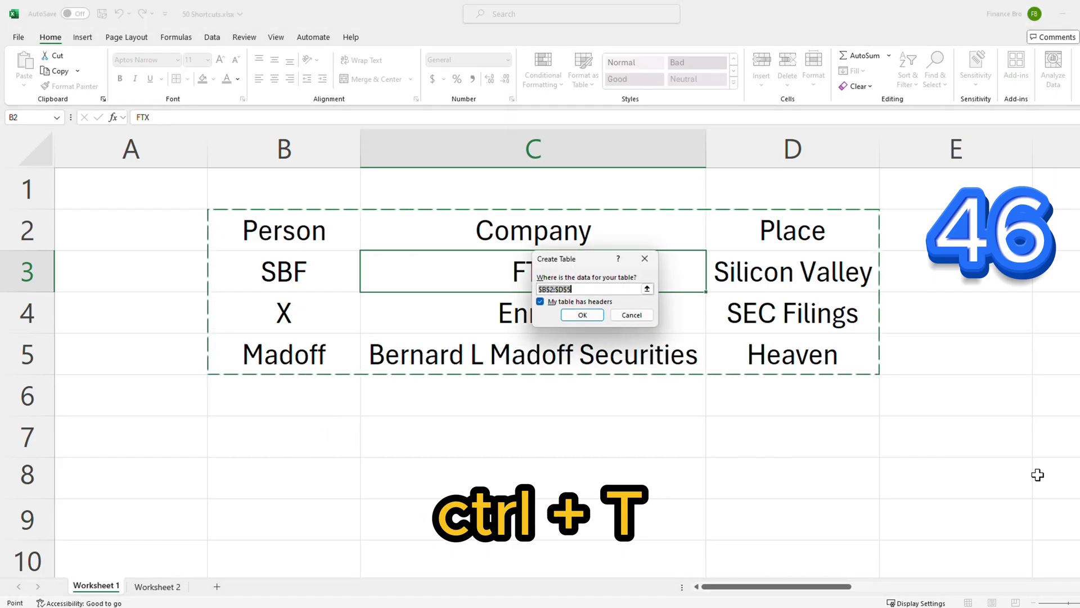
{"action": "key", "text": "Return"}
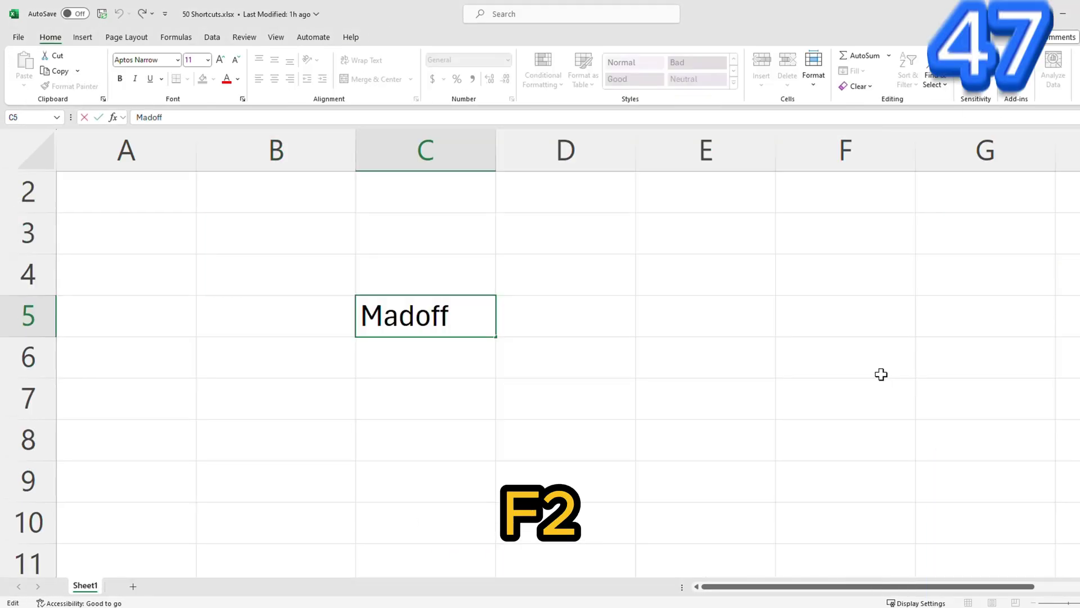
- Edit the Madoff entry in C5 in place and confirm it
{"action": "key", "text": "F2"}
{"action": "key", "text": "Left"}
{"action": "key", "text": "Left"}
{"action": "key", "text": "Left"}
{"action": "key", "text": "Left"}
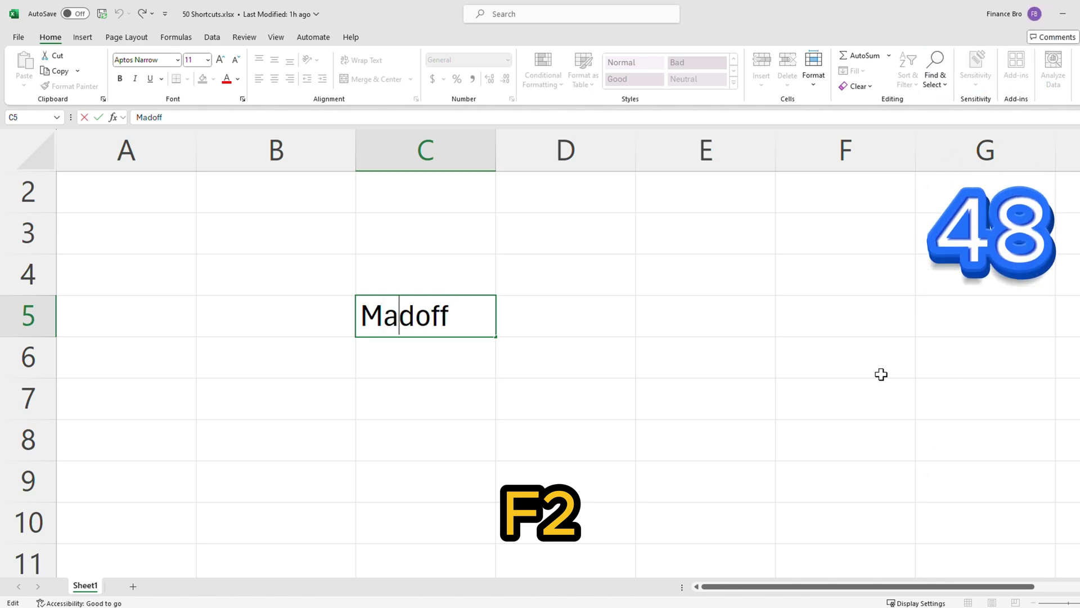
{"action": "key", "text": "Right"}
{"action": "key", "text": "Right"}
{"action": "key", "text": "Right"}
{"action": "key", "text": "Right"}
{"action": "key", "text": "Return"}
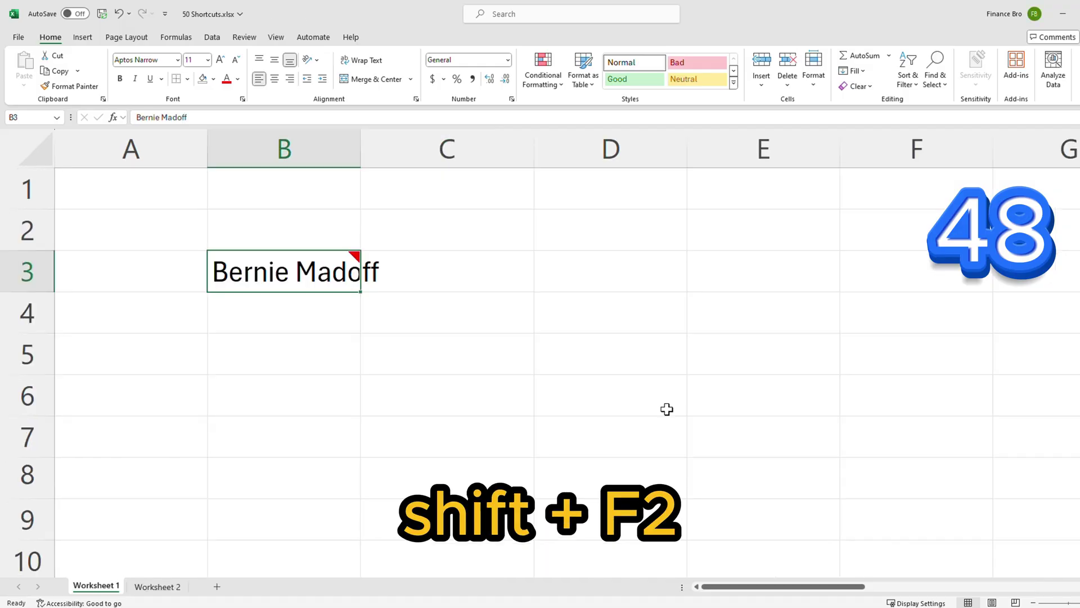
- Add a note reading 'hello' to B3 and start a comment reading 'test' on B4
{"action": "key", "text": "shift+F2"}
{"action": "type", "text": "he"}
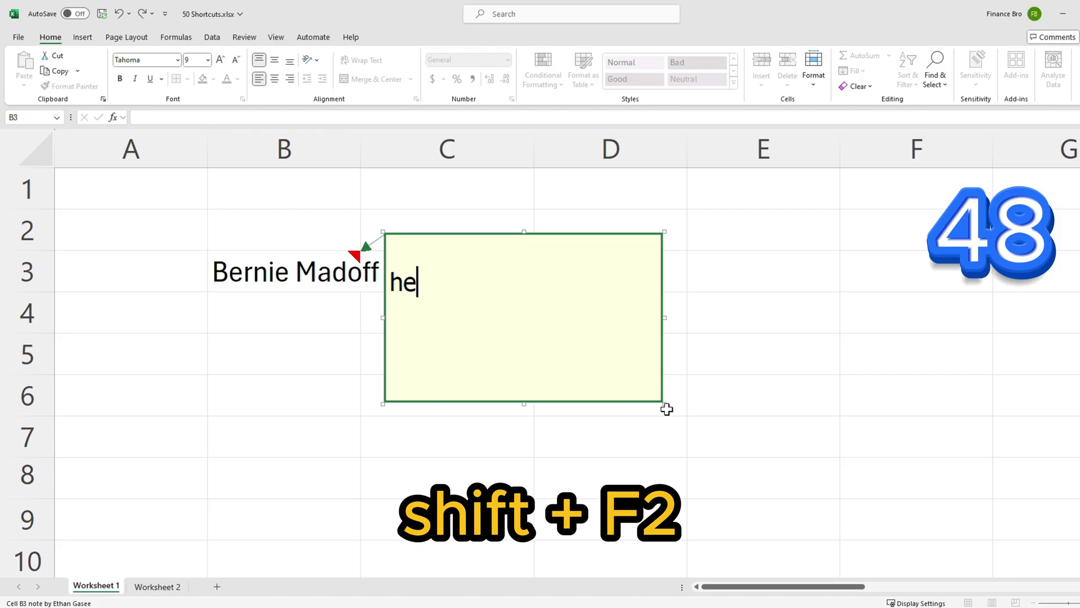
{"action": "type", "text": "llo"}
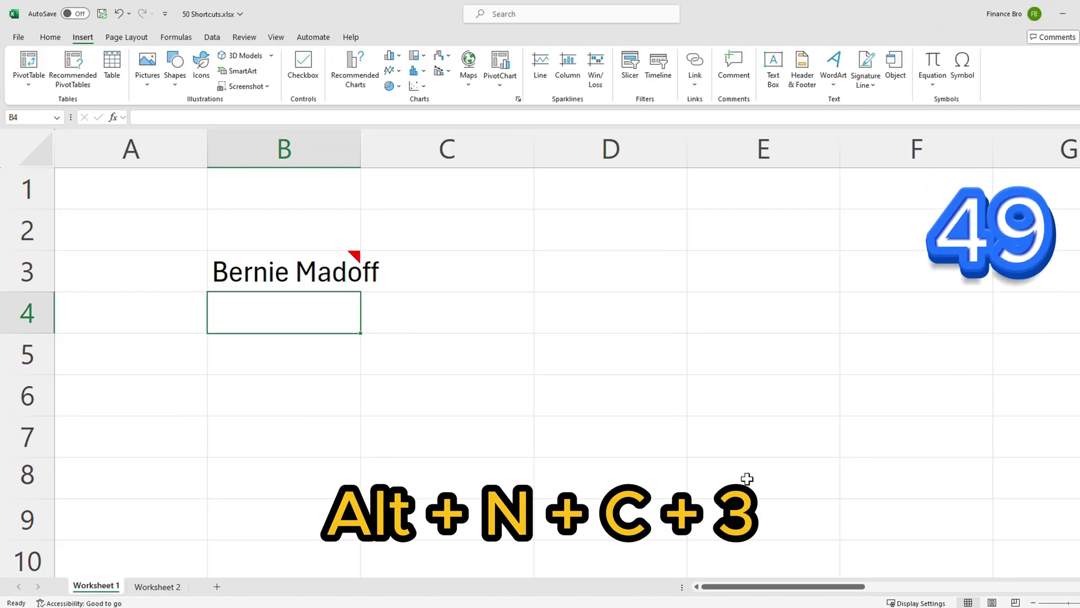
{"action": "key", "text": "alt+n"}
{"action": "key", "text": "c"}
{"action": "key", "text": "3"}
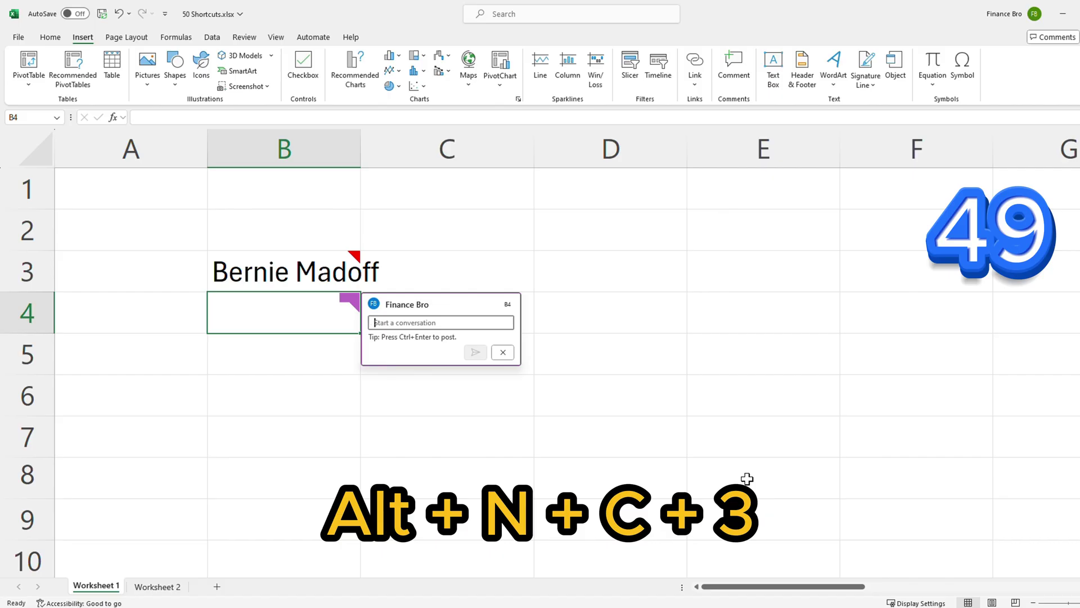
{"action": "type", "text": "test"}
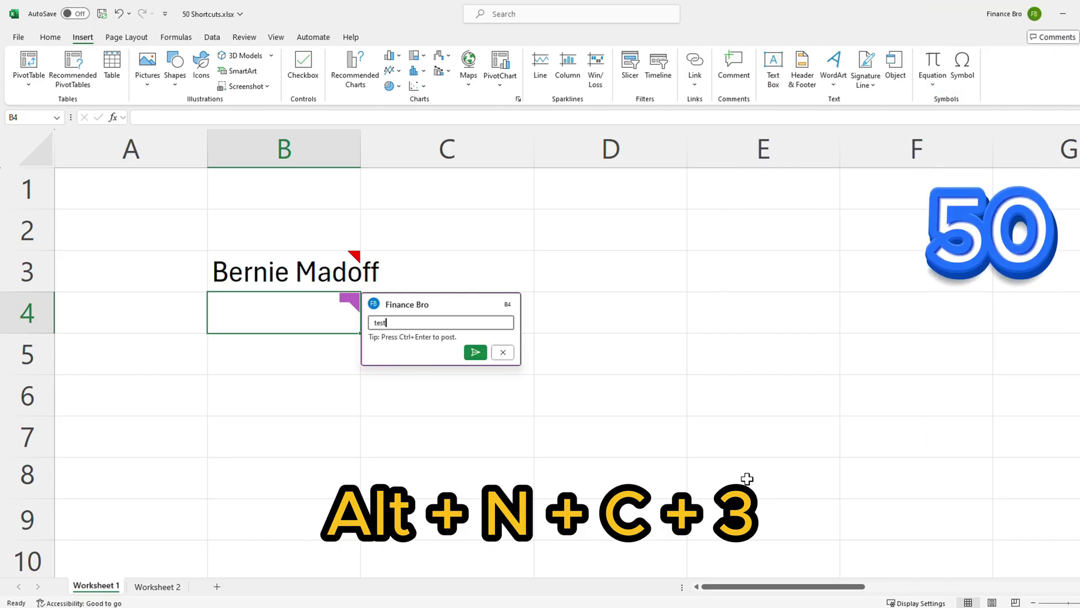